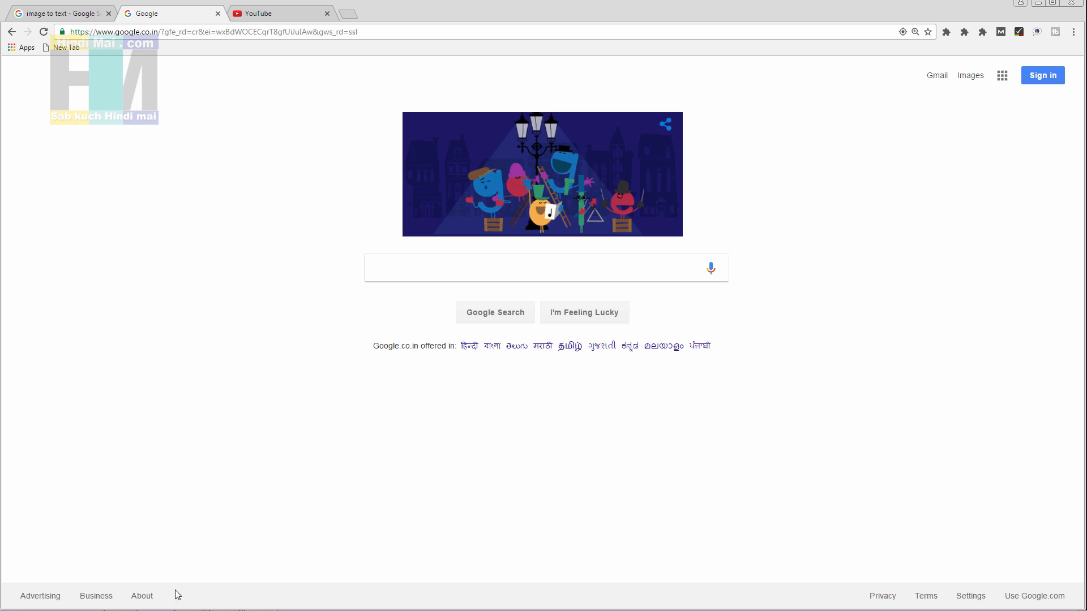
Step: Bring up the tute folder window and preview the Eng_Text image in Windows Photo Viewer
right_click(190, 610)
left_click(180, 540)
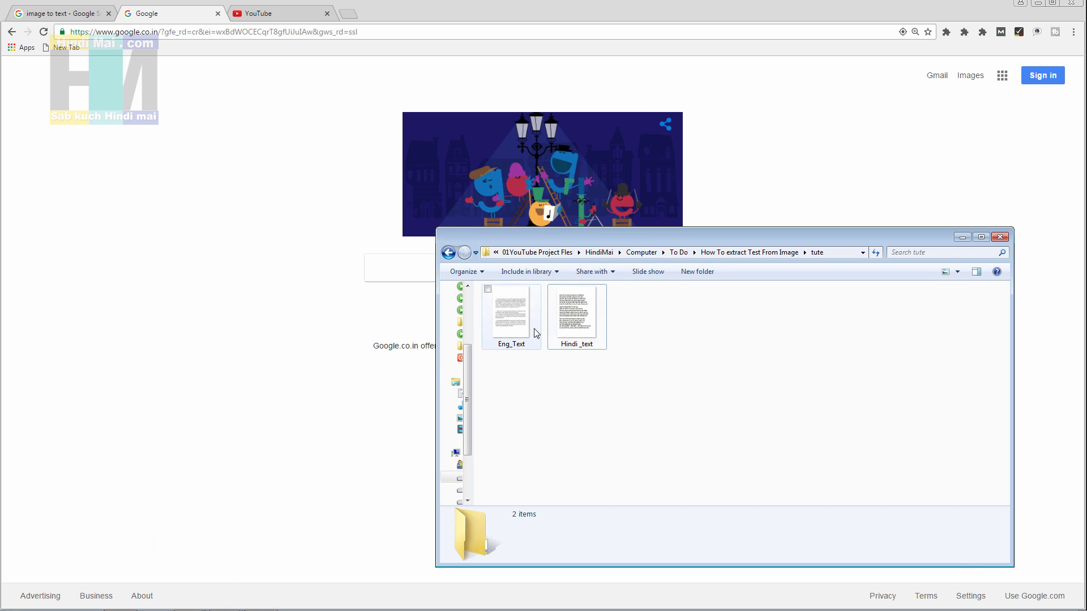
left_click_drag(654, 242, 434, 228)
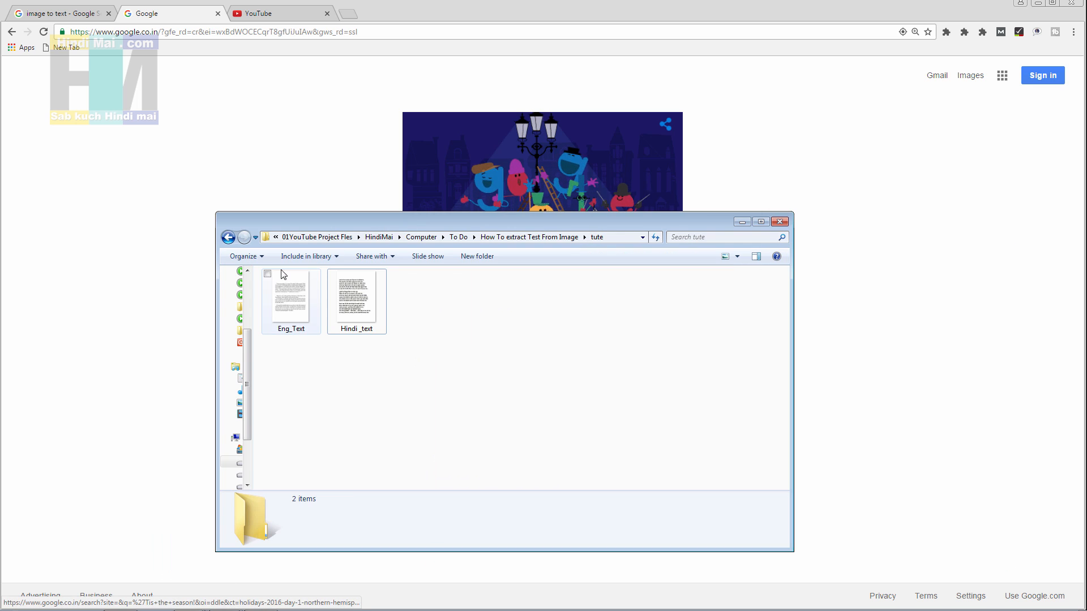
right_click(291, 314)
left_click(245, 322)
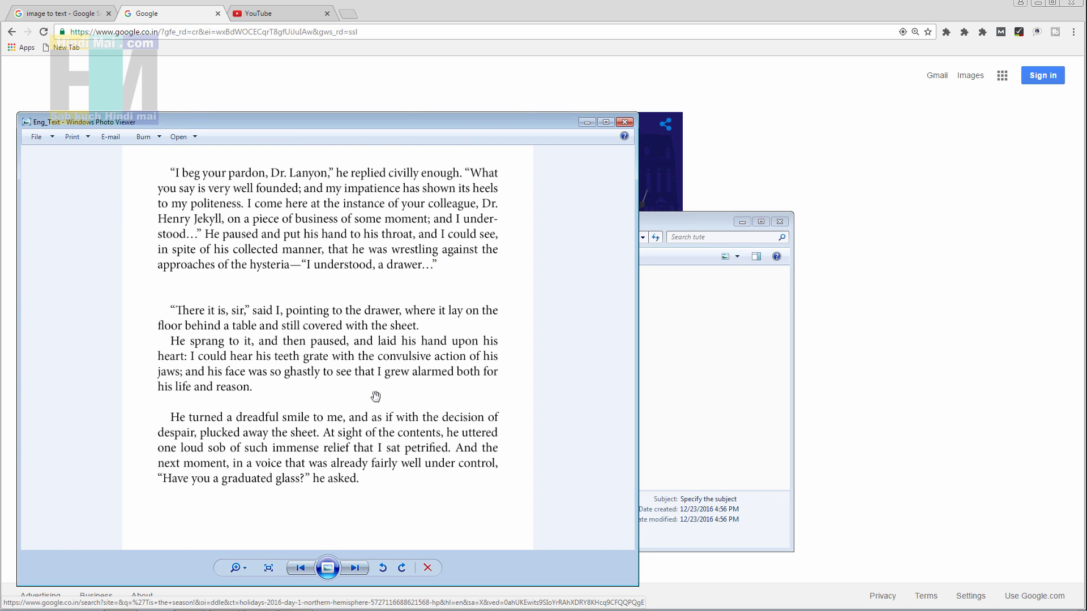
Step: Preview the Hindi _text image from the tute folder, and minimize the folder window
left_click_drag(691, 226, 946, 230)
right_click(615, 315)
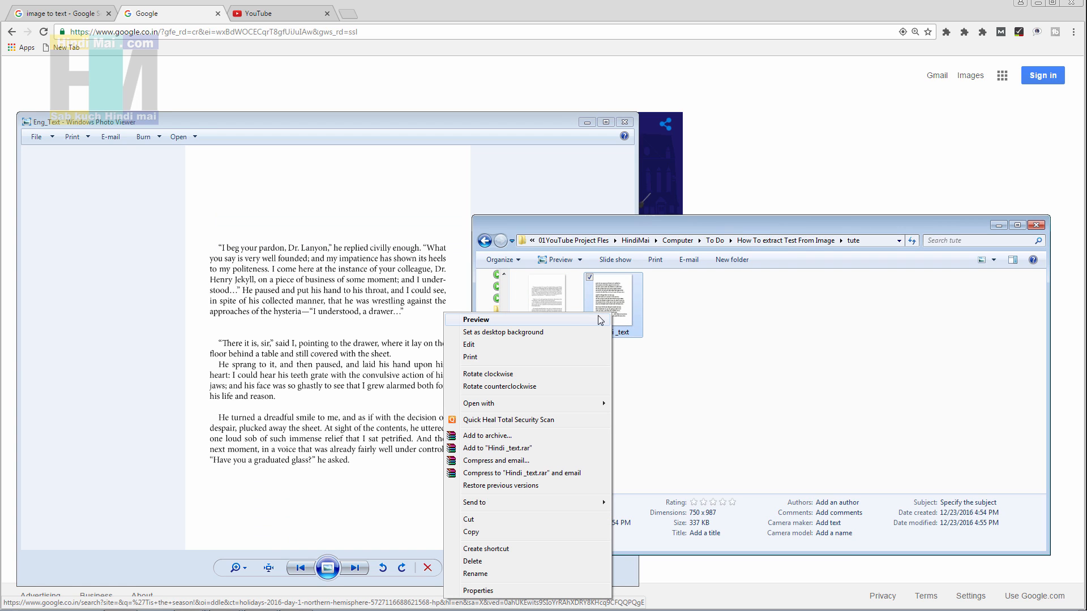
left_click(581, 320)
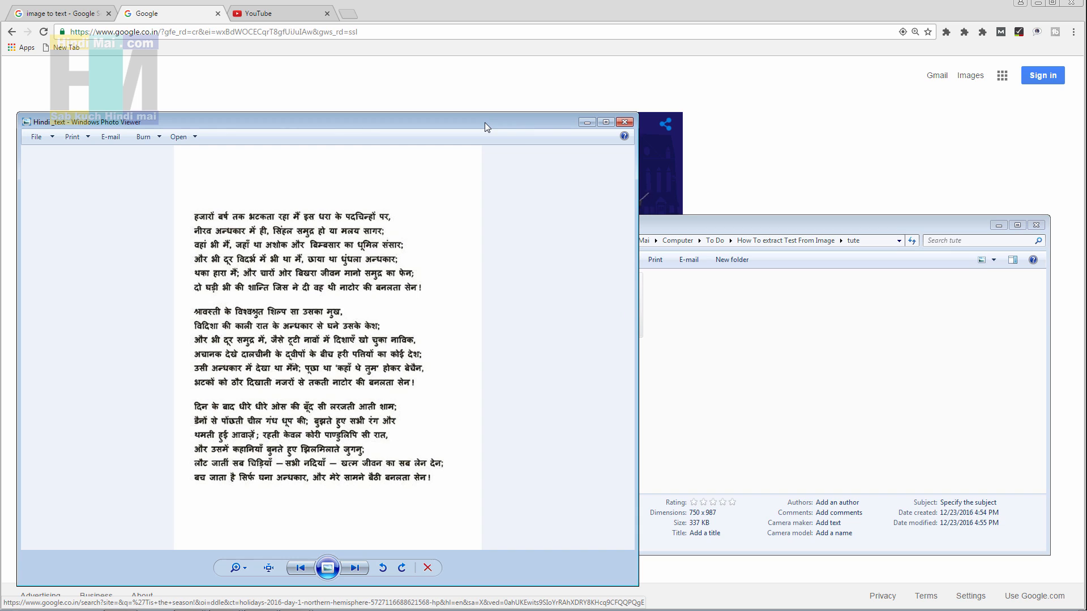
left_click(999, 225)
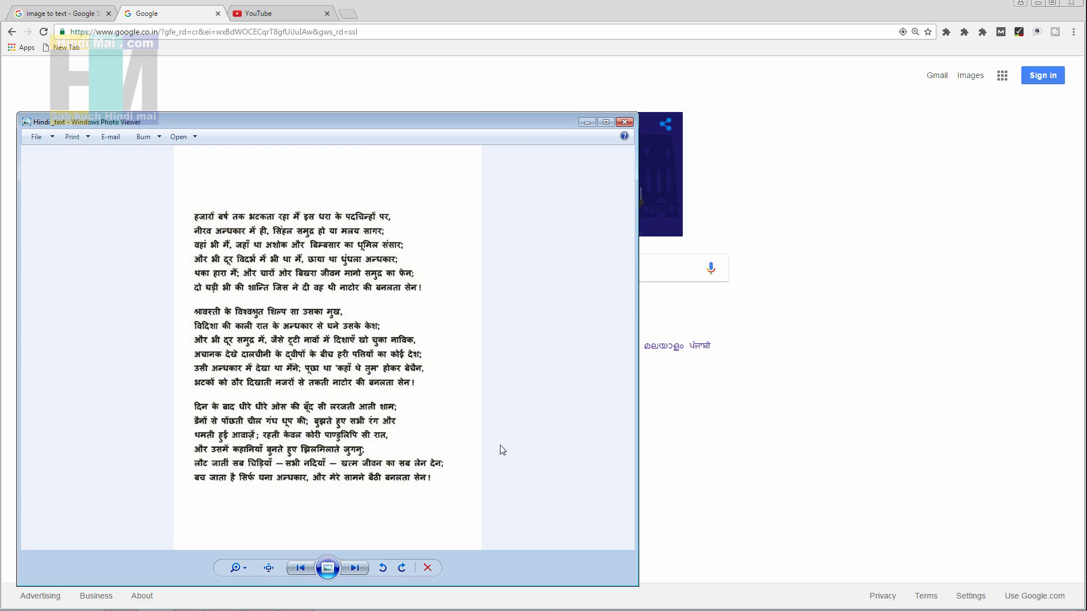
Step: Flip between the Eng_Text and Hindi _text images in the photo viewer to compare their text
left_click(355, 568)
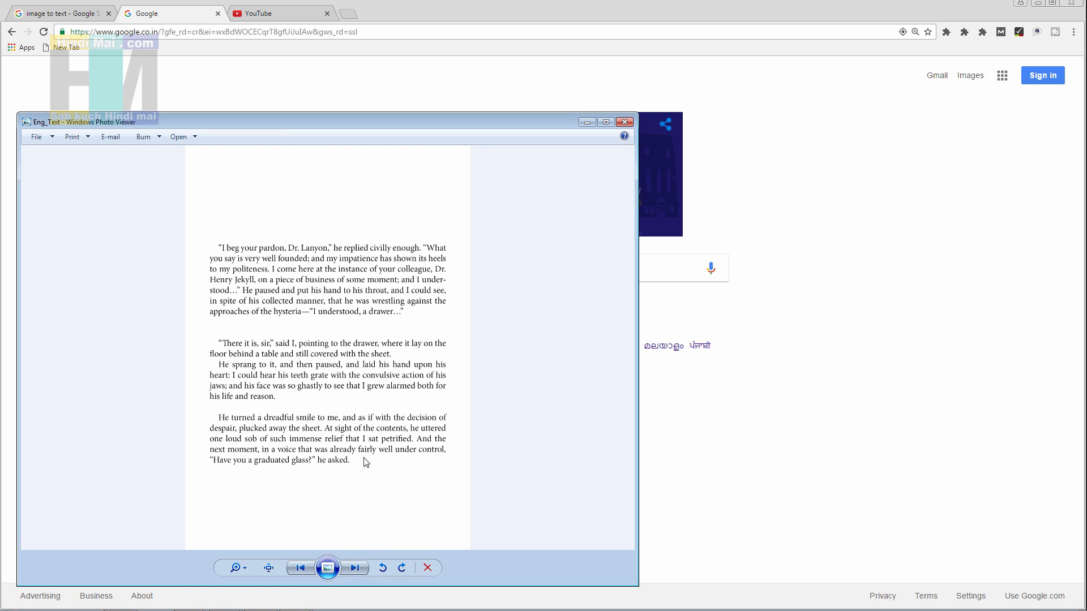
left_click(355, 569)
scroll(328, 435, "up", 3)
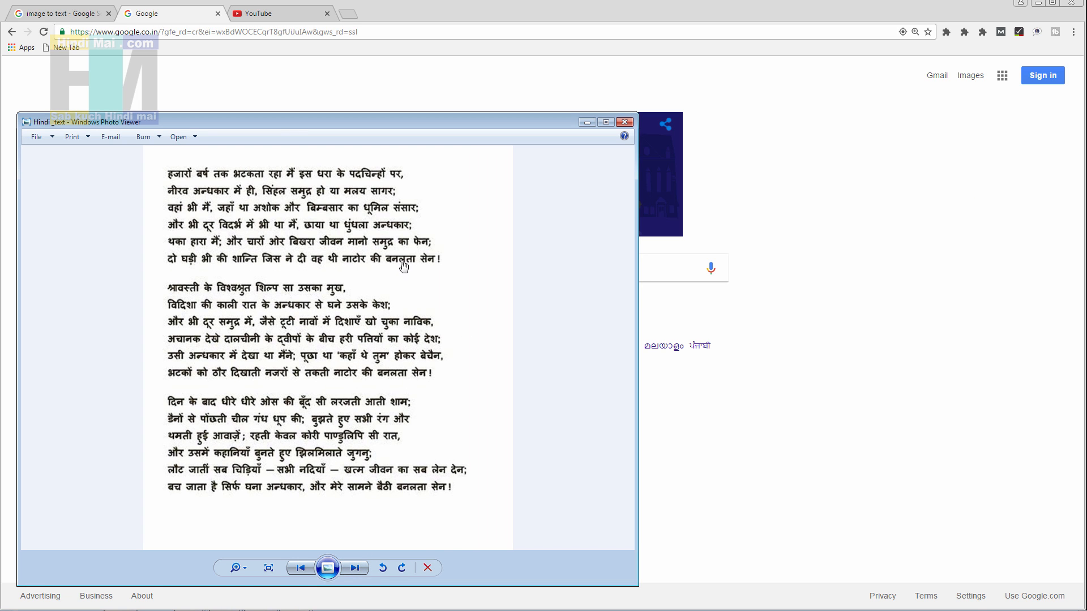
scroll(374, 396, "down", 2)
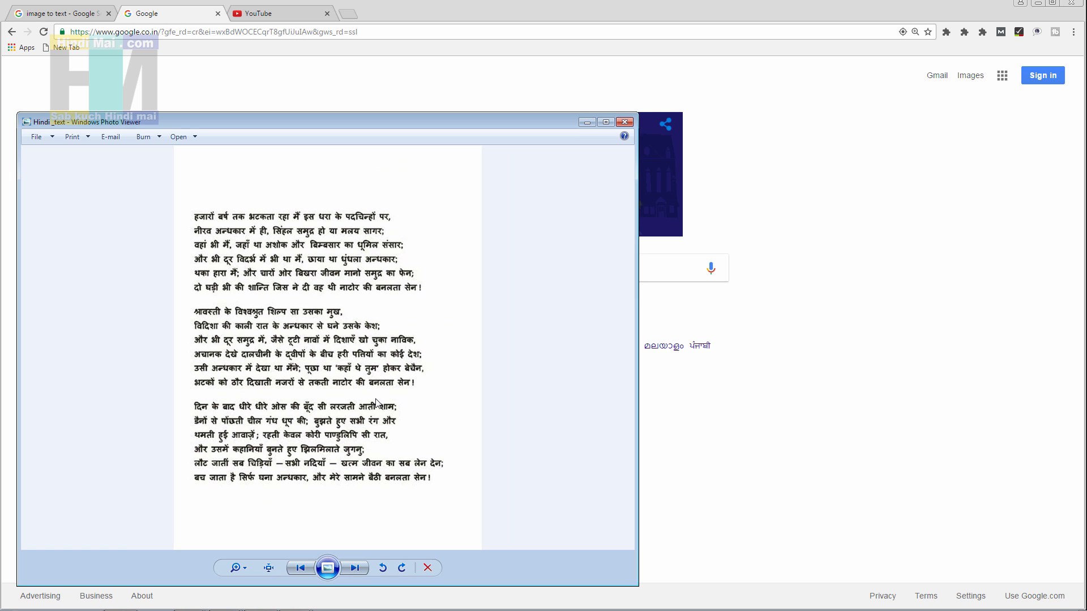
left_click(301, 569)
Step: Arrange the two photo viewer windows side by side, with Eng_Text in one and Hindi _text in the other
left_click_drag(405, 117, 451, 123)
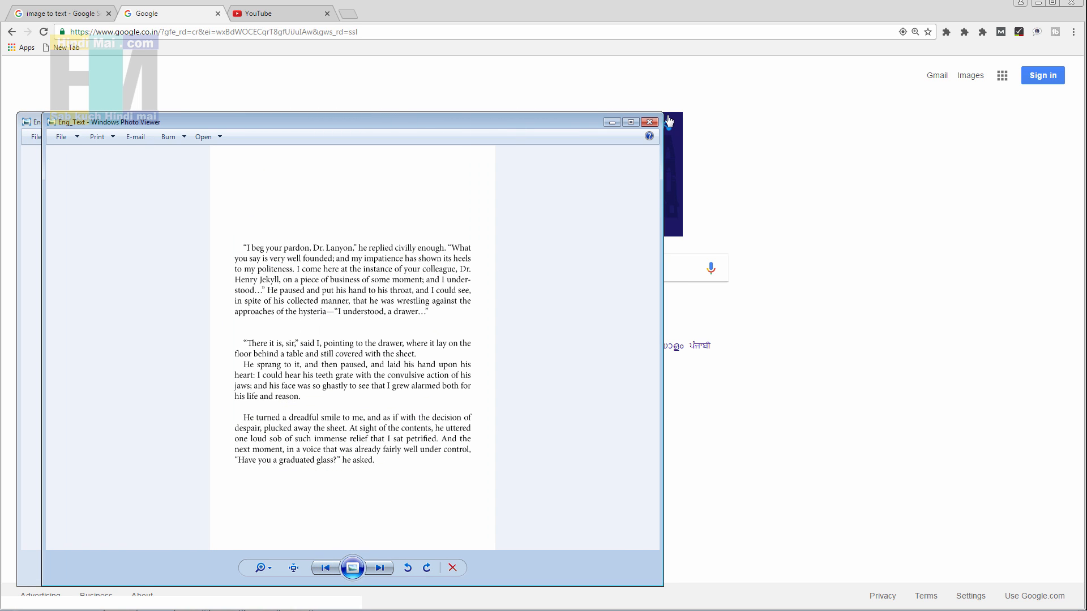
left_click_drag(663, 113, 620, 68)
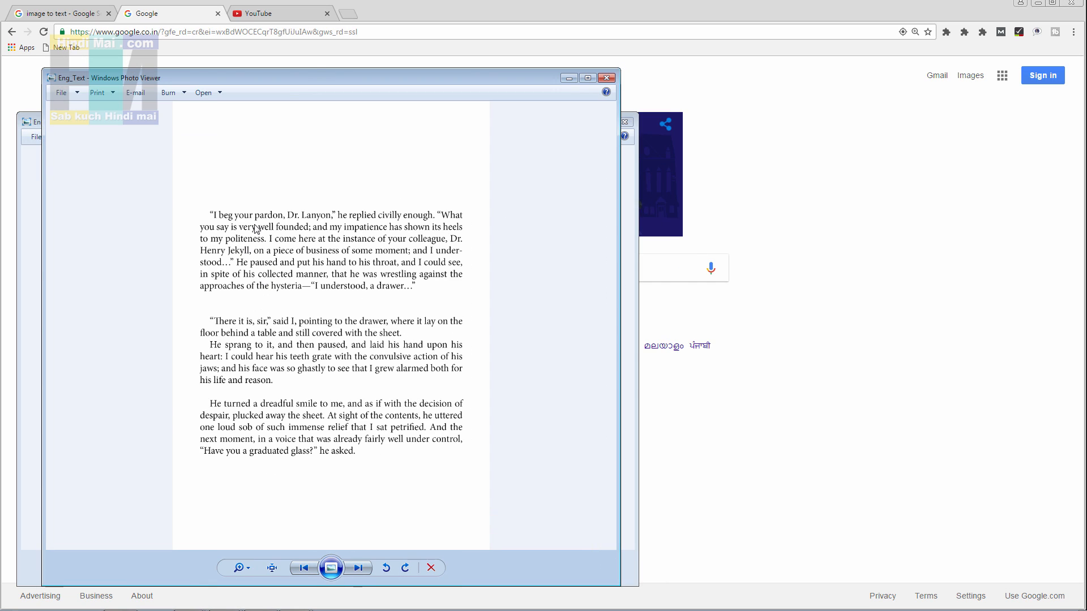
left_click_drag(313, 79, 738, 86)
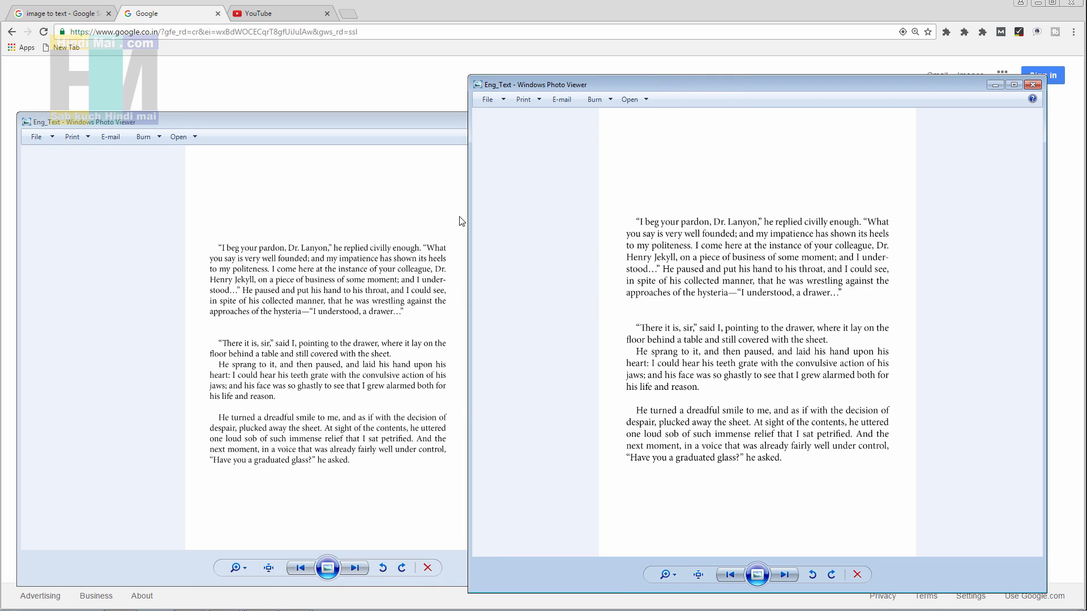
left_click(784, 575)
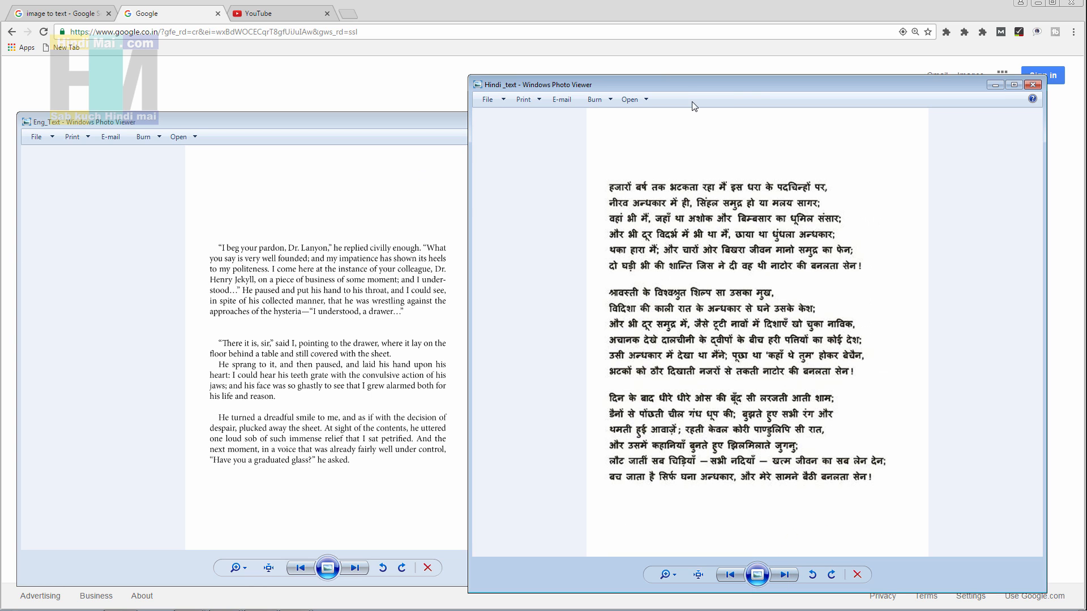
left_click_drag(695, 106, 726, 100)
left_click(381, 354)
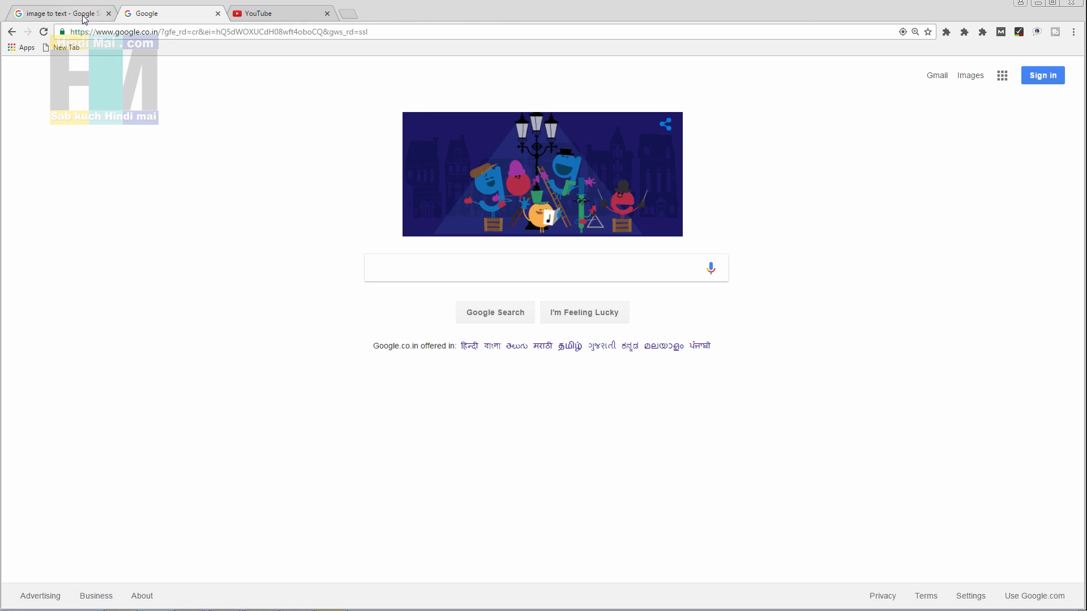
Step: Switch to the browser's existing Google results page, run the search for "image to text" and look through the results
left_click(62, 13)
left_click(189, 82)
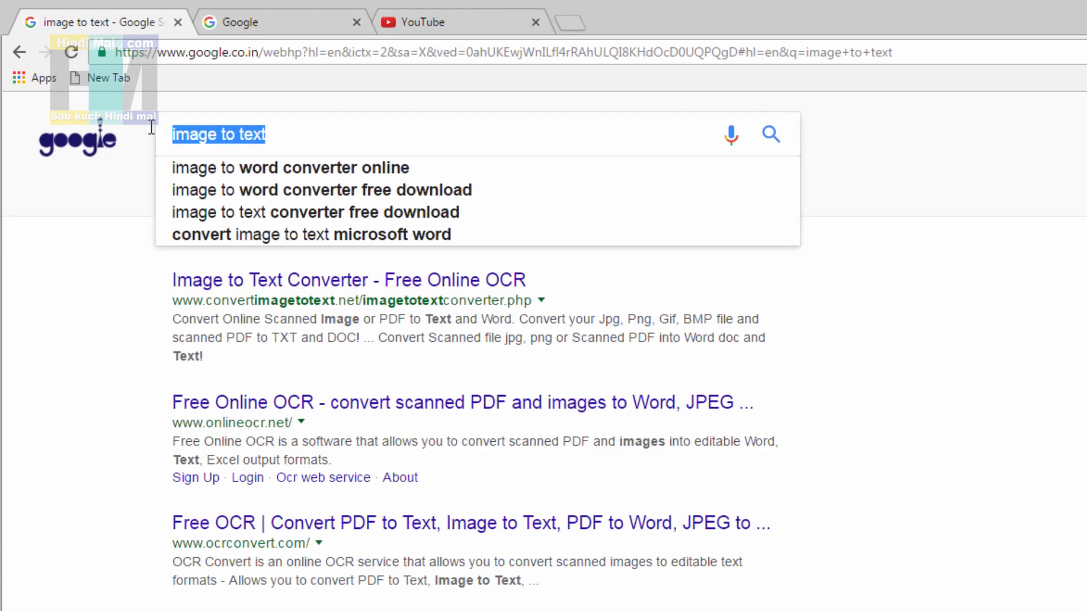
left_click(214, 78)
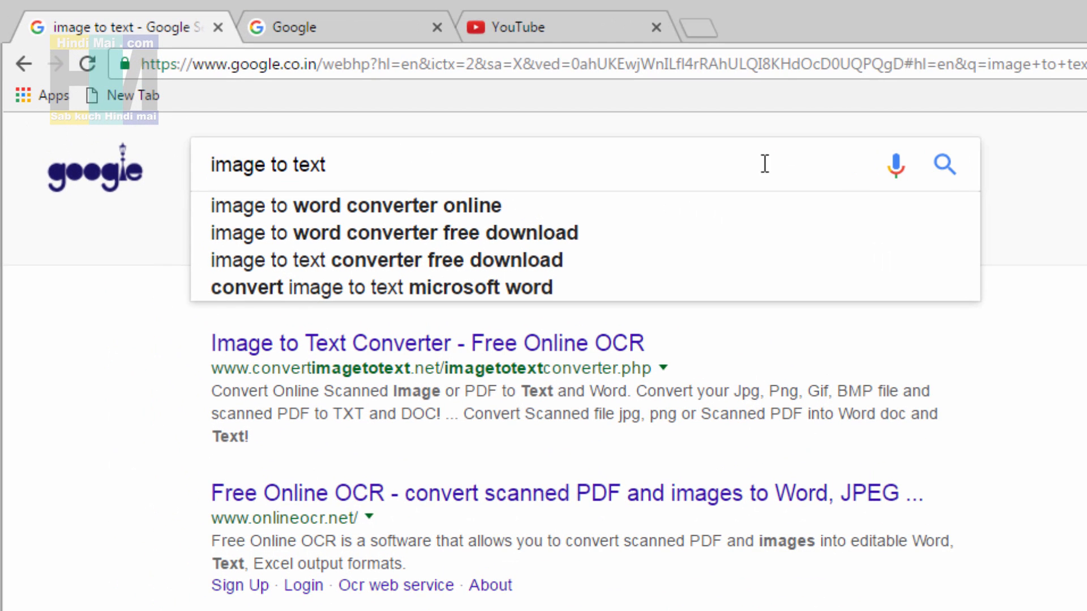
left_click(944, 167)
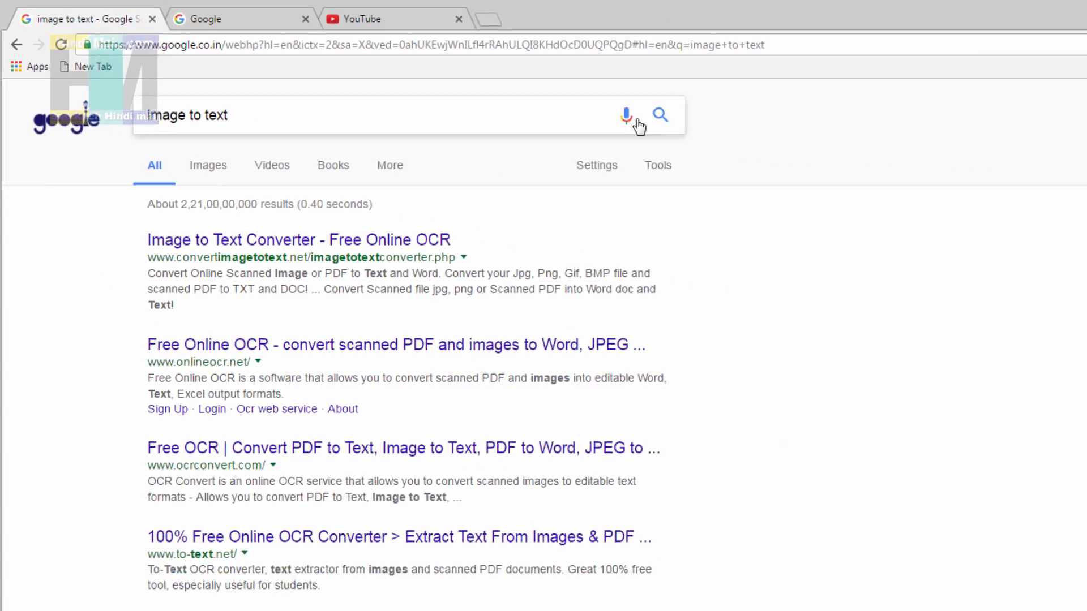
scroll(224, 442, "down", 5)
scroll(224, 397, "up", 5)
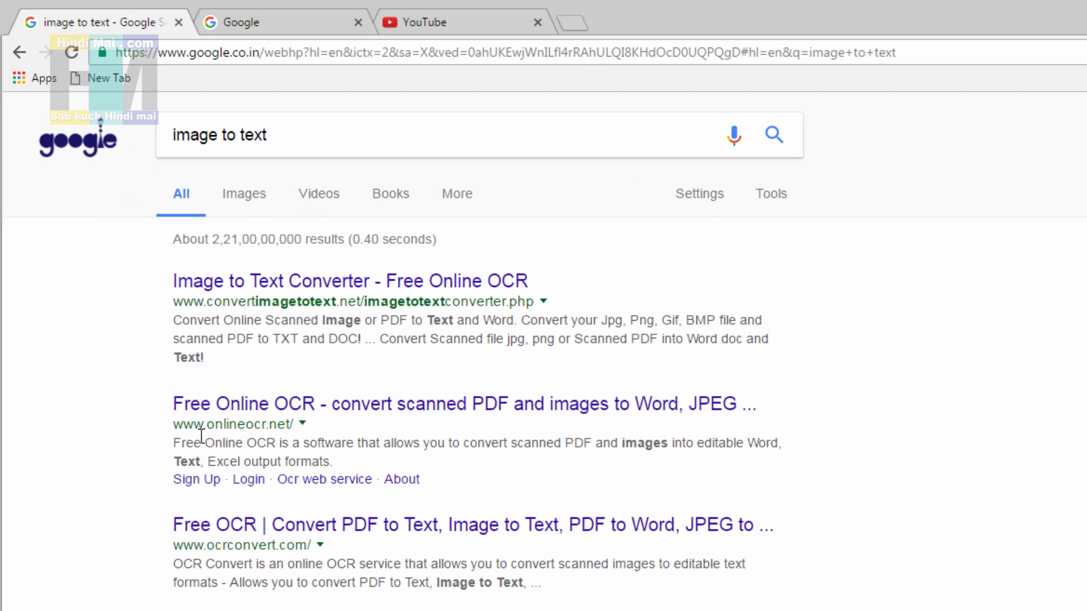
middle_click(363, 406)
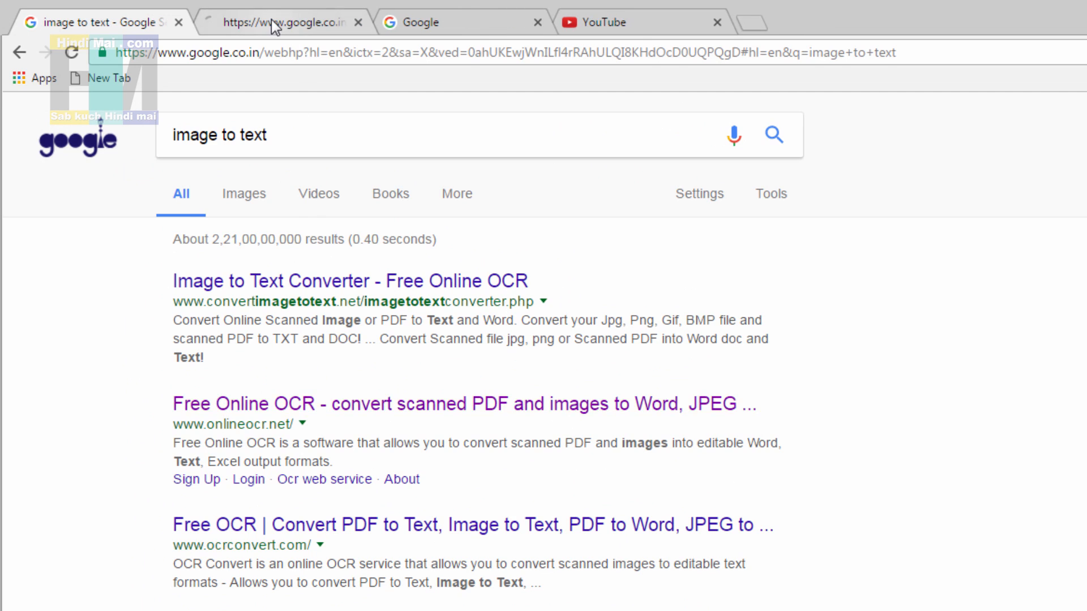
left_click(272, 22)
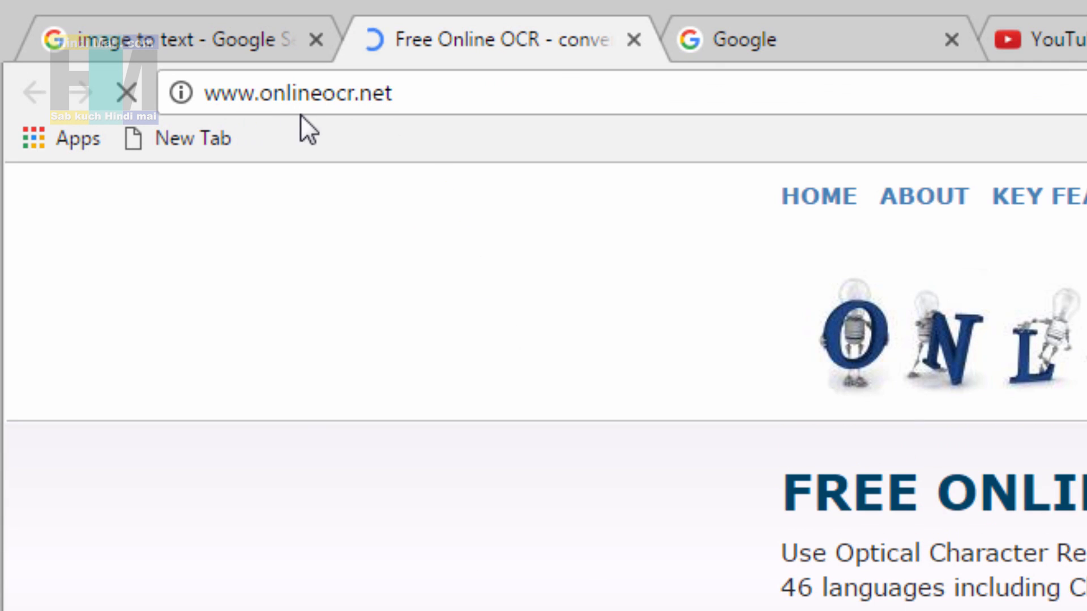
left_click_drag(418, 96, 194, 87)
left_click(442, 101)
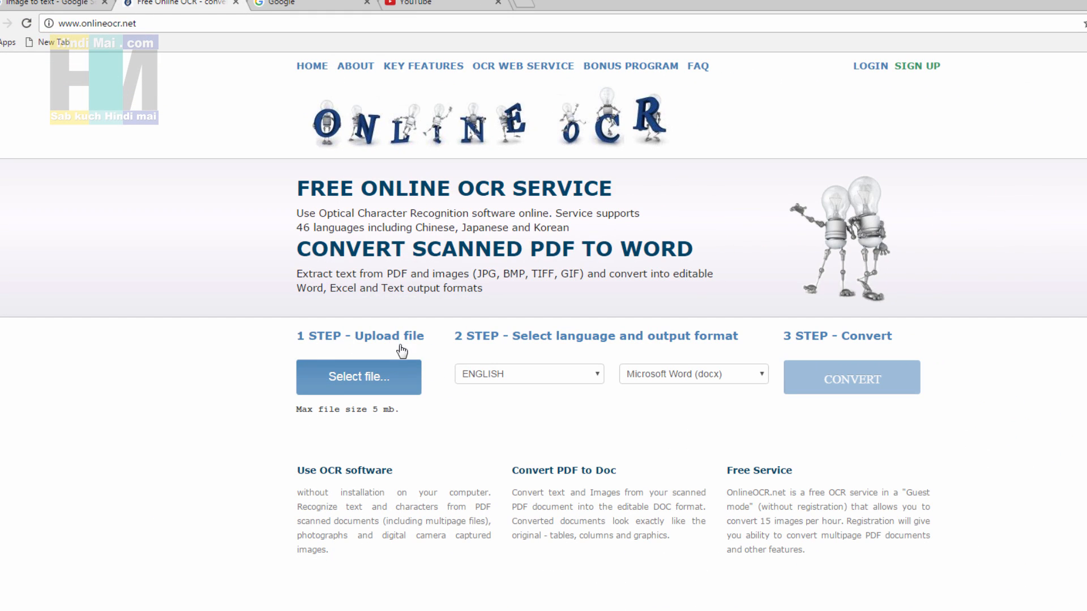
Step: Select the Eng_Text image from the tute folder as the file to upload for conversion
left_click(395, 383)
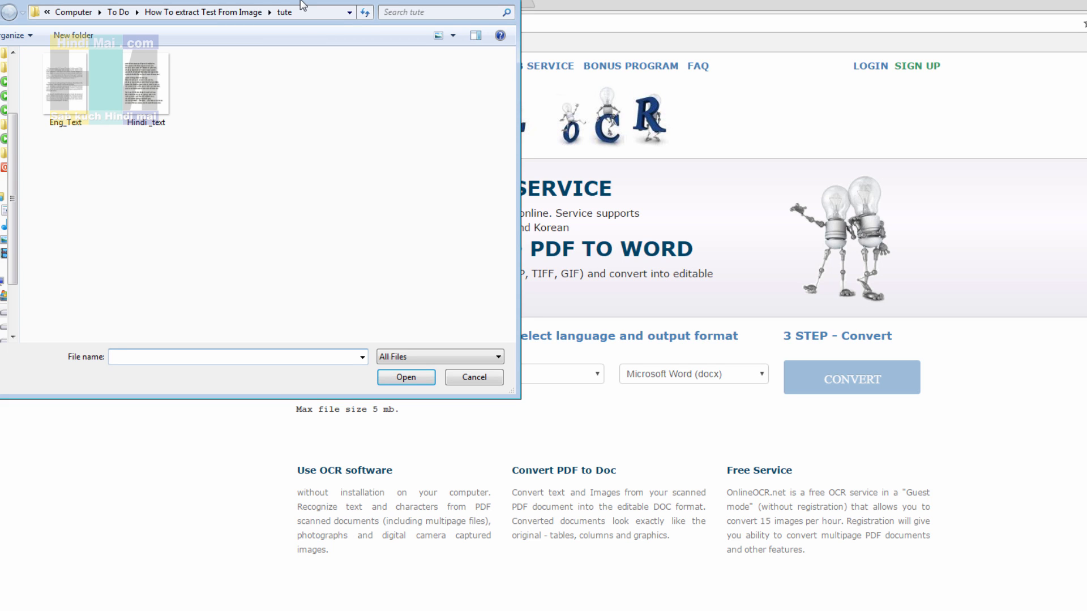
mouse_move(302, 5)
left_mouse_down()
mouse_move(317, 0)
mouse_move(305, 0)
left_mouse_up()
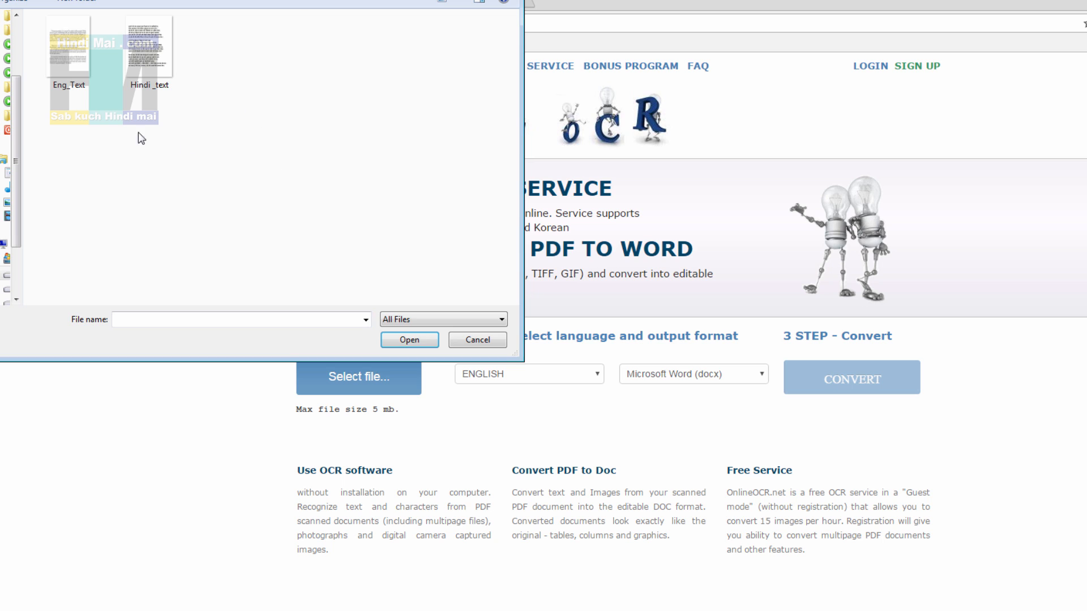
left_click(78, 70)
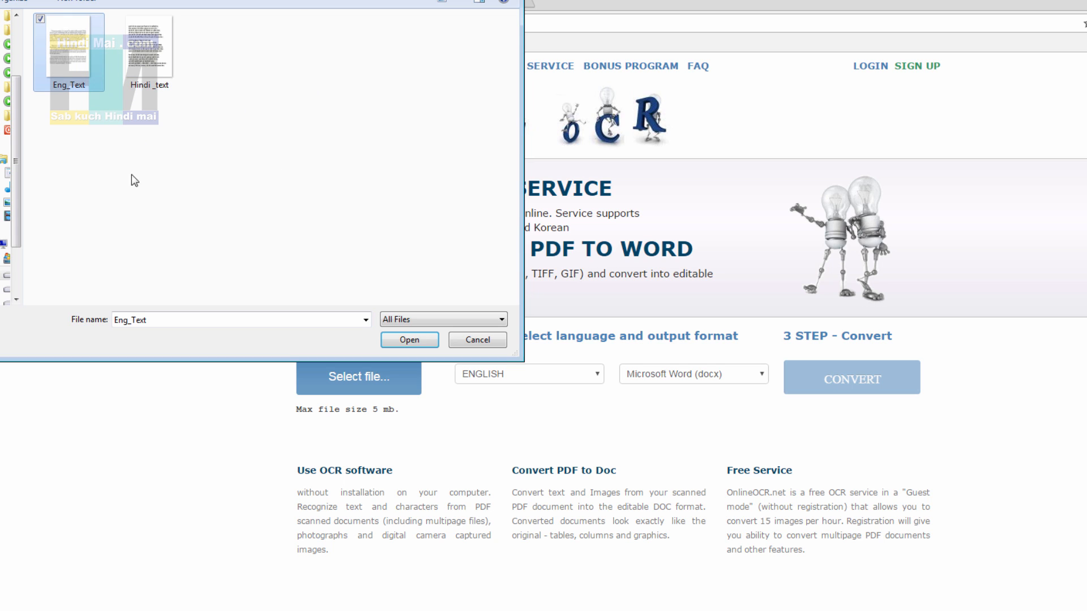
left_click(419, 341)
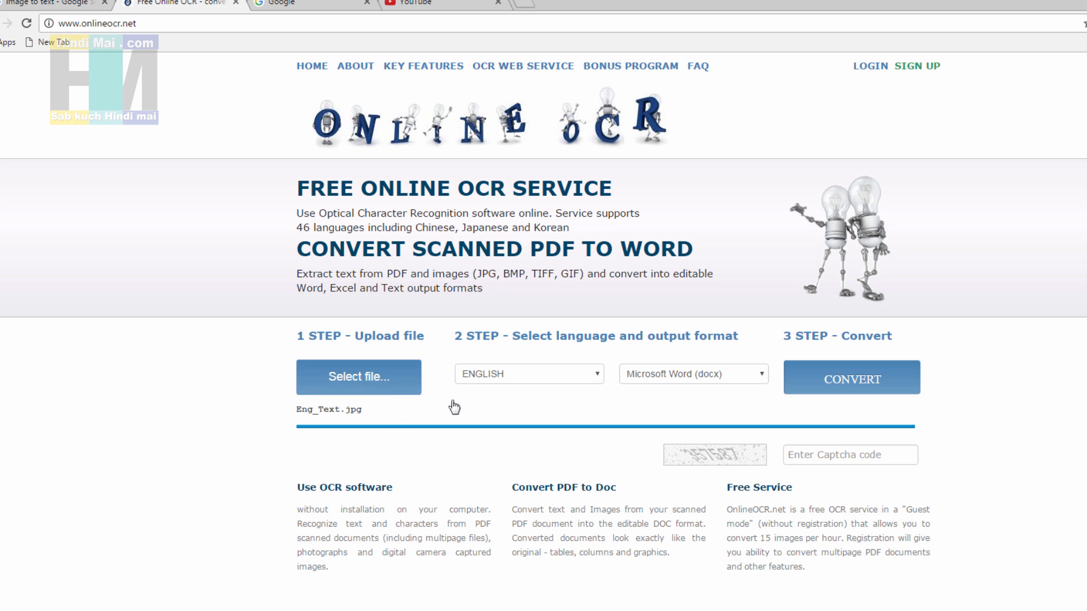
Step: Set the recognition language to ENGLISH and the output format to Text Plain (txt)
left_click(579, 374)
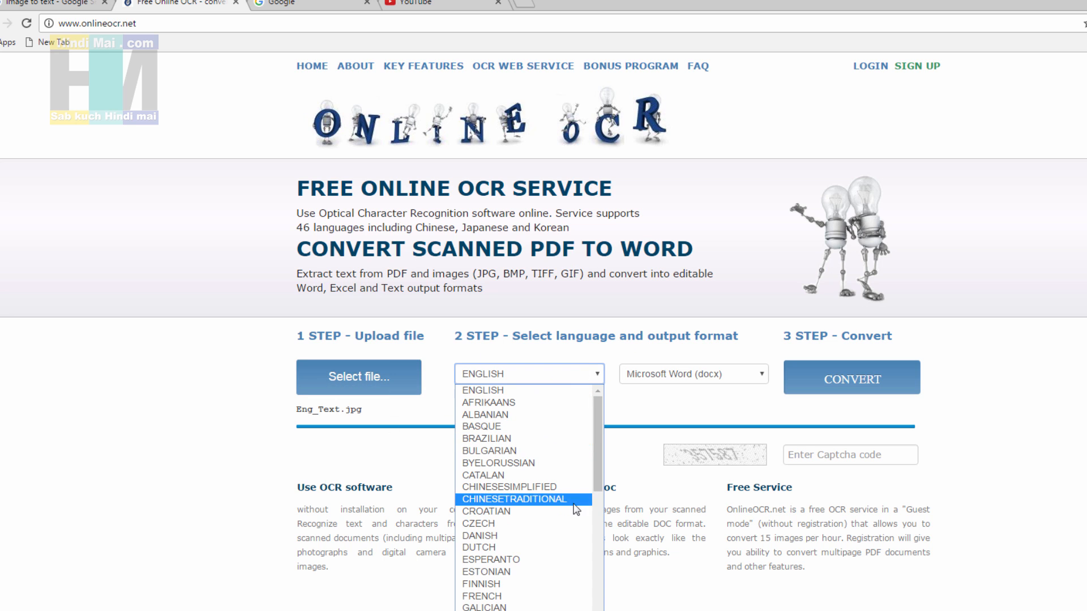
scroll(603, 422, "down", 10)
scroll(597, 408, "up", 10)
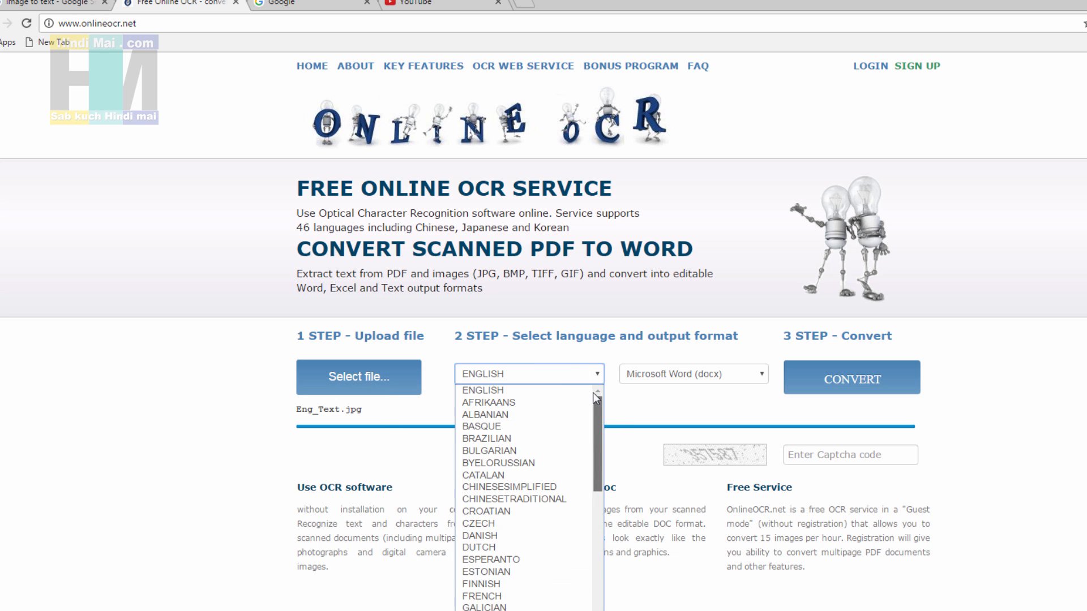
left_click(506, 392)
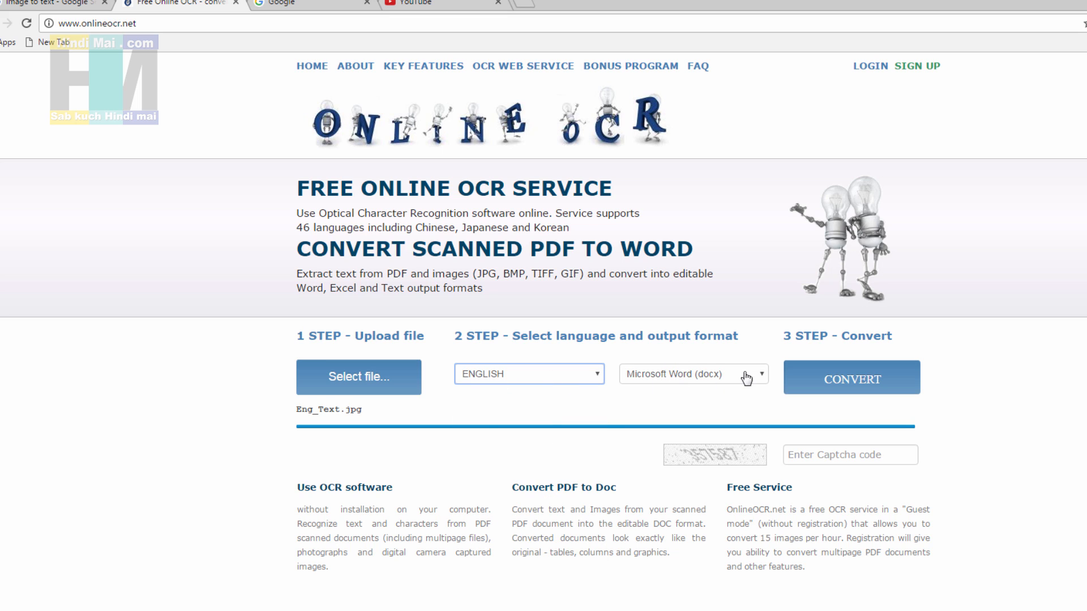
left_click(762, 383)
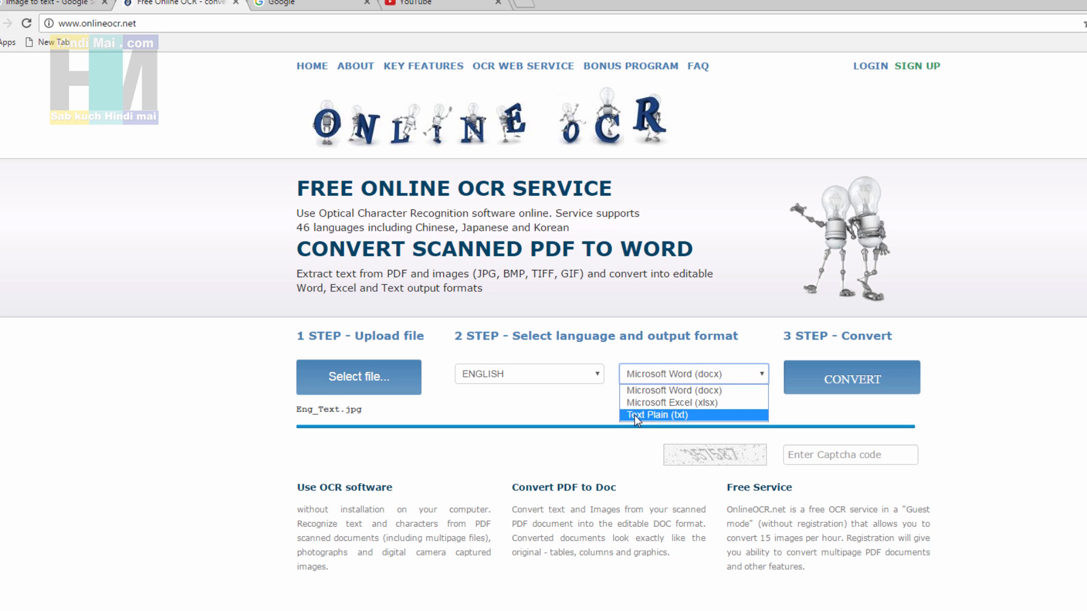
left_click(688, 415)
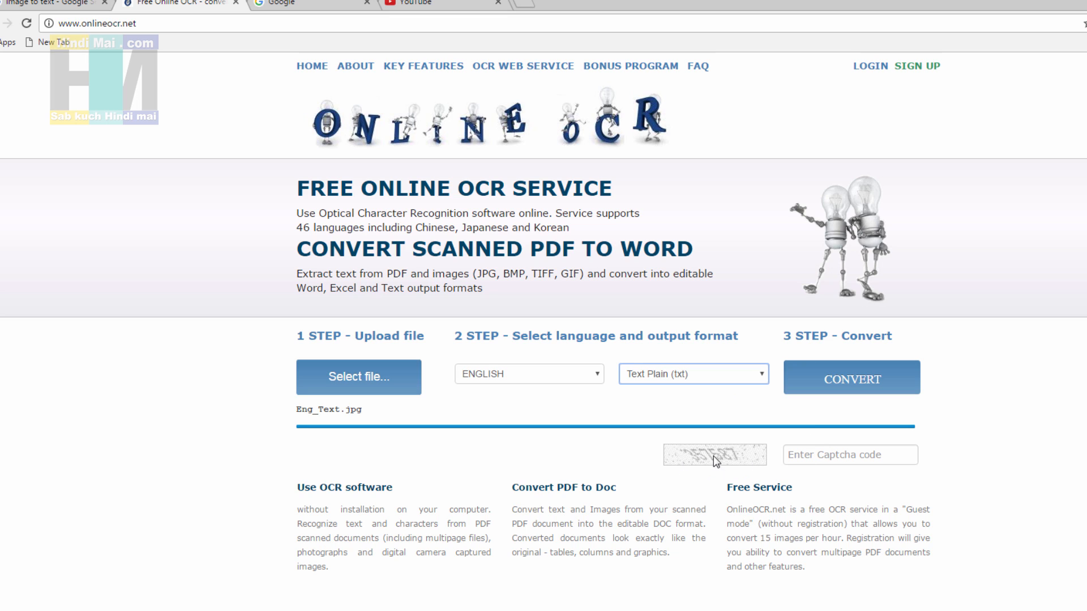
Step: Enter the captcha code and convert the uploaded image to text
left_click(819, 455)
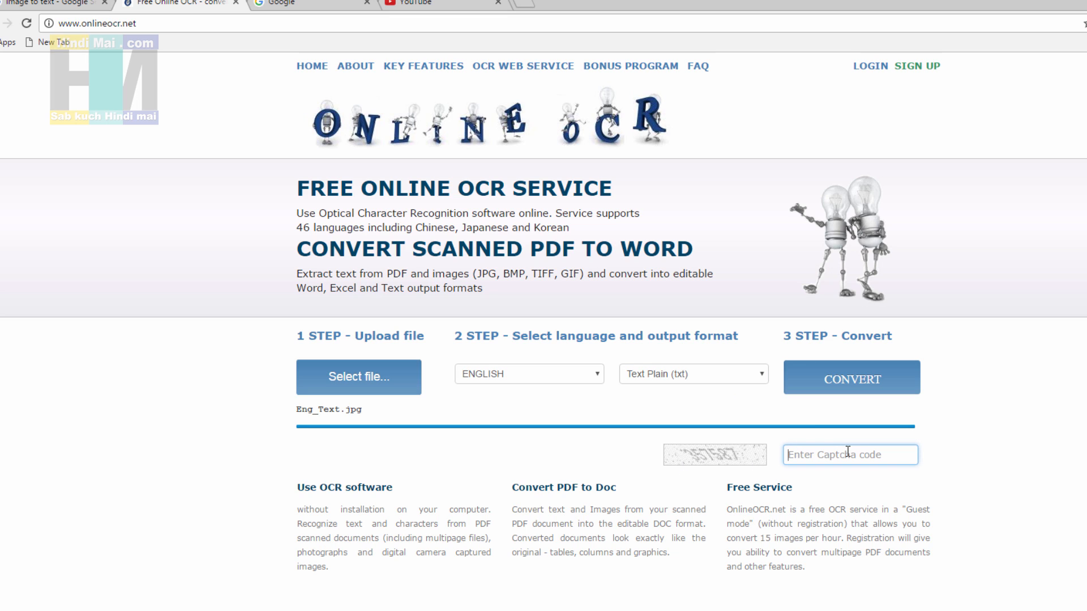
type("357587")
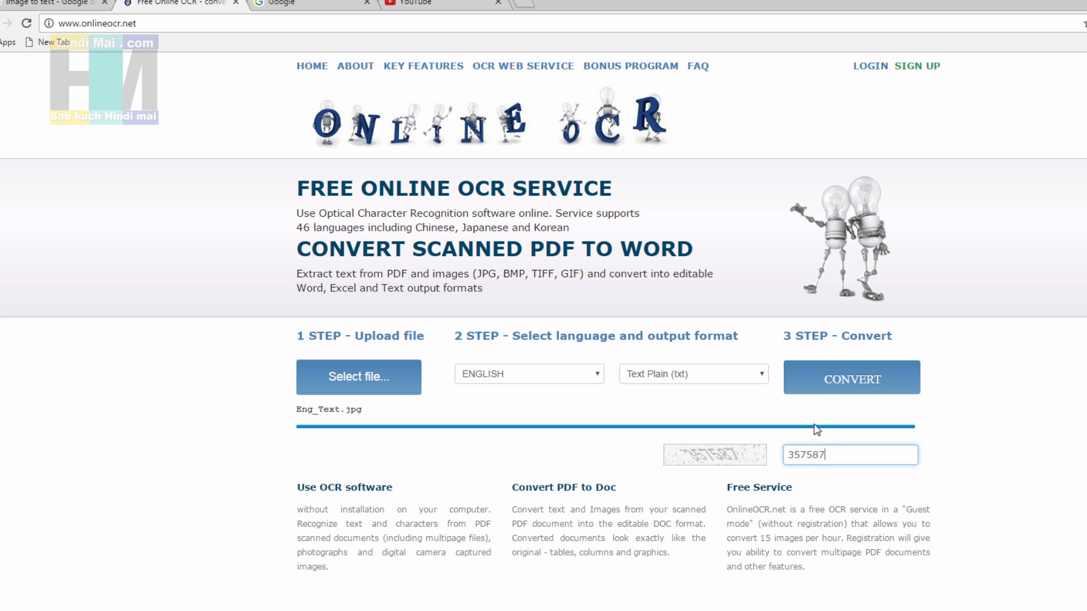
left_click(856, 377)
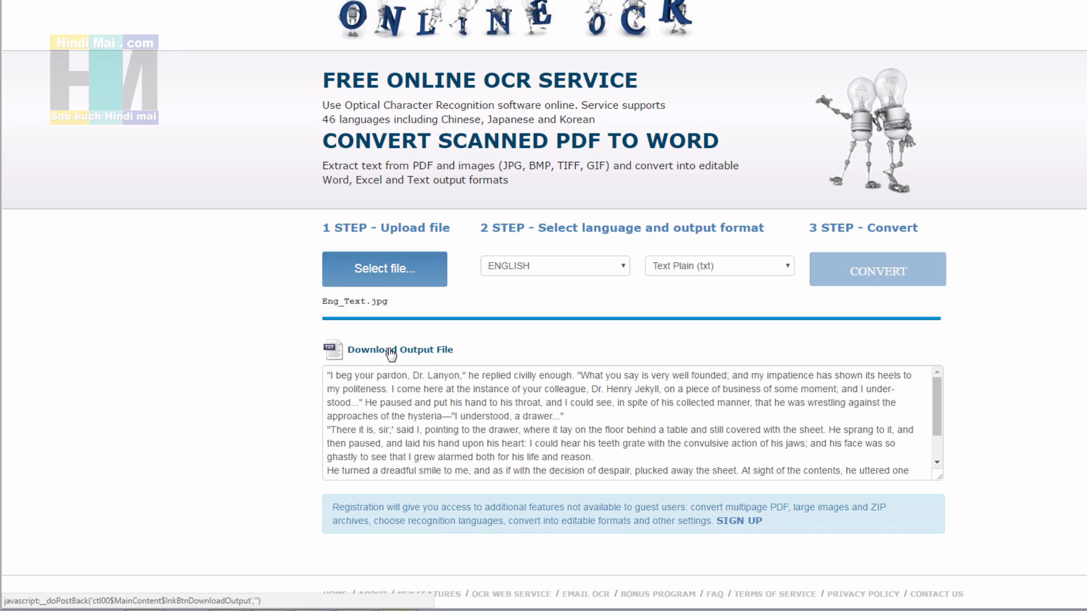
Step: Examine the extracted text in the output box from beginning to end
left_click_drag(327, 374, 802, 495)
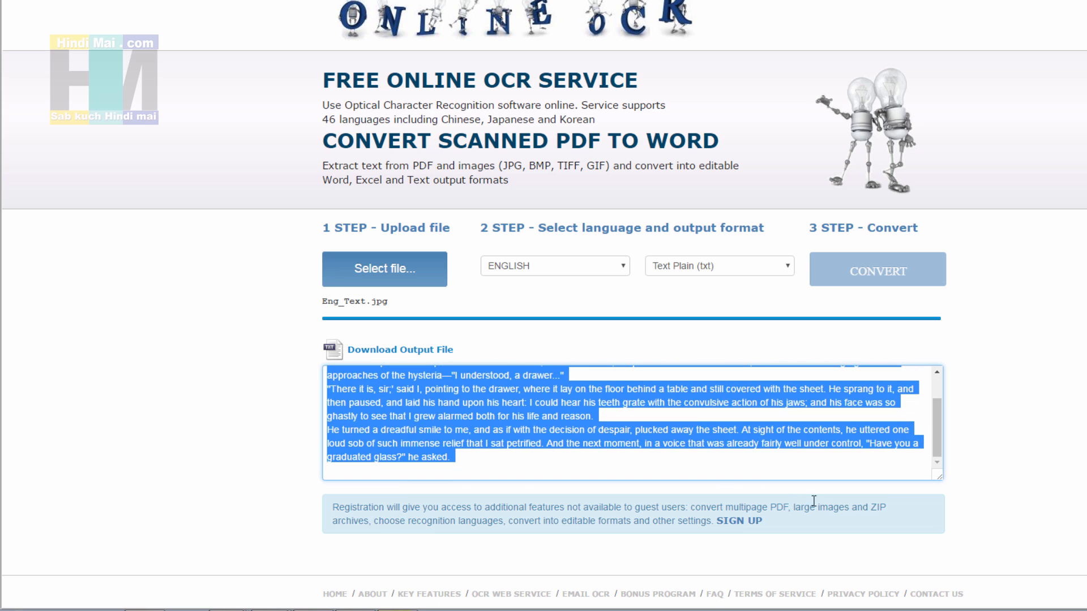
left_click_drag(783, 451, 753, 427)
scroll(753, 427, "up", 1)
left_click(567, 429)
scroll(580, 426, "down", 1)
scroll(581, 426, "down", 1)
scroll(474, 406, "up", 1)
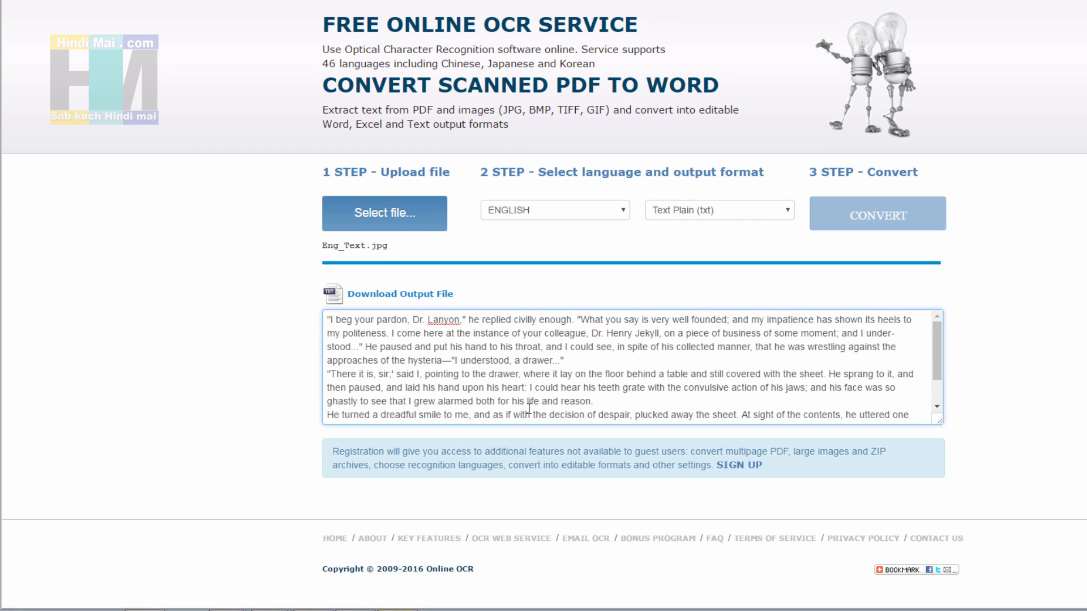
scroll(529, 408, "up", 1)
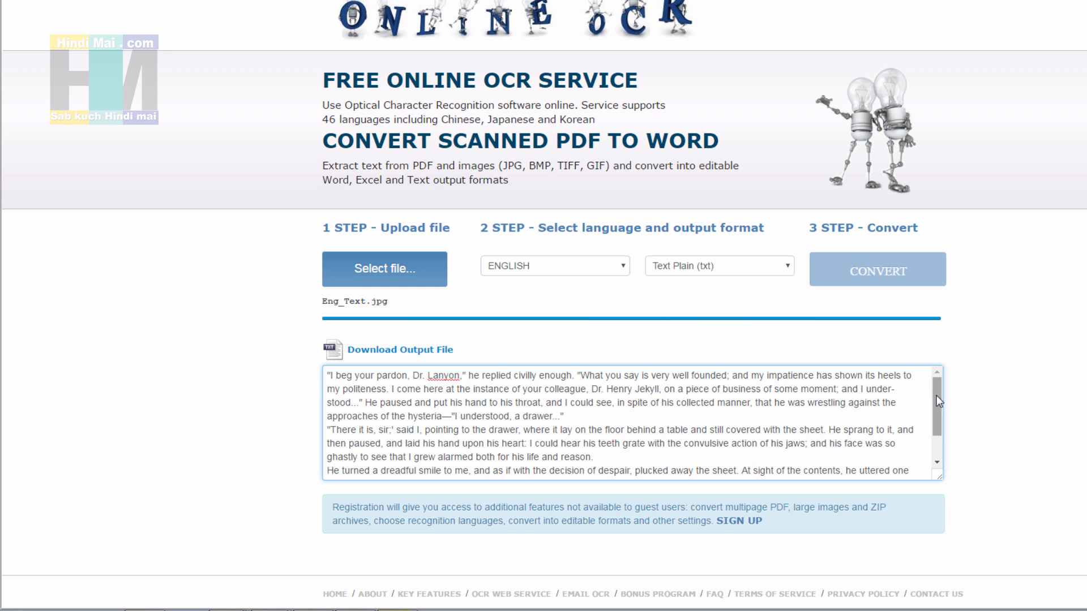
scroll(725, 441, "down", 1)
left_click_drag(460, 451, 305, 358)
right_click(456, 421)
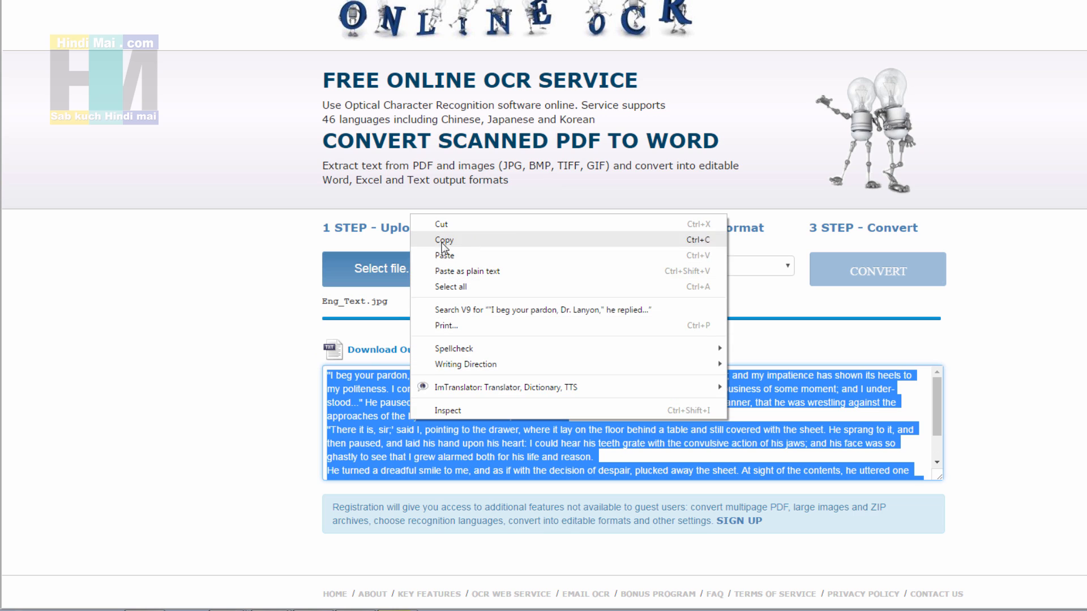
left_click(249, 412)
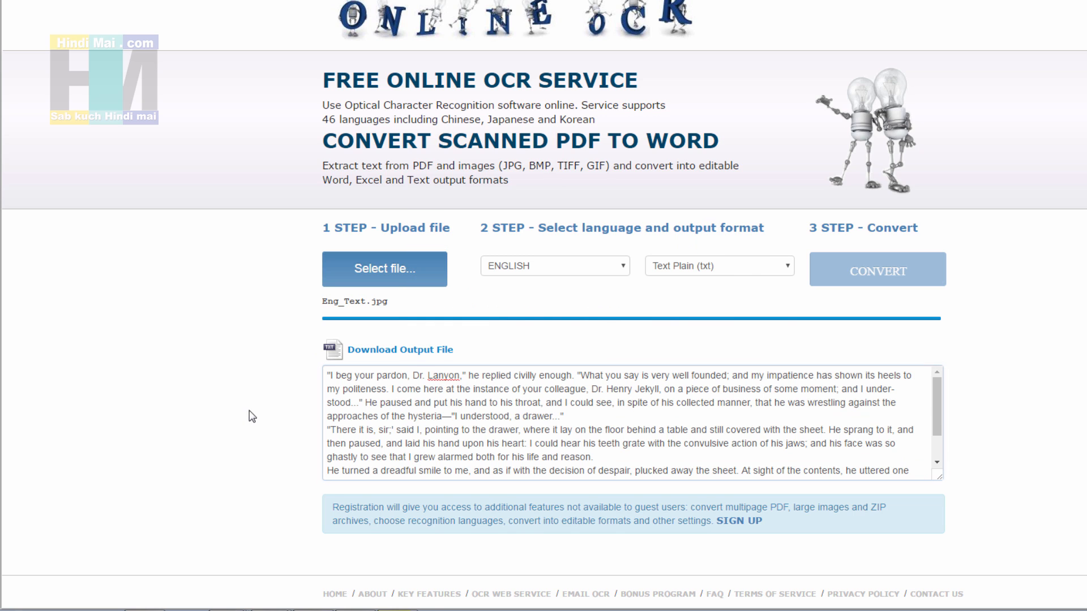
Step: Download the converted output text file and open it in Notepad beside the web page
left_click(387, 353)
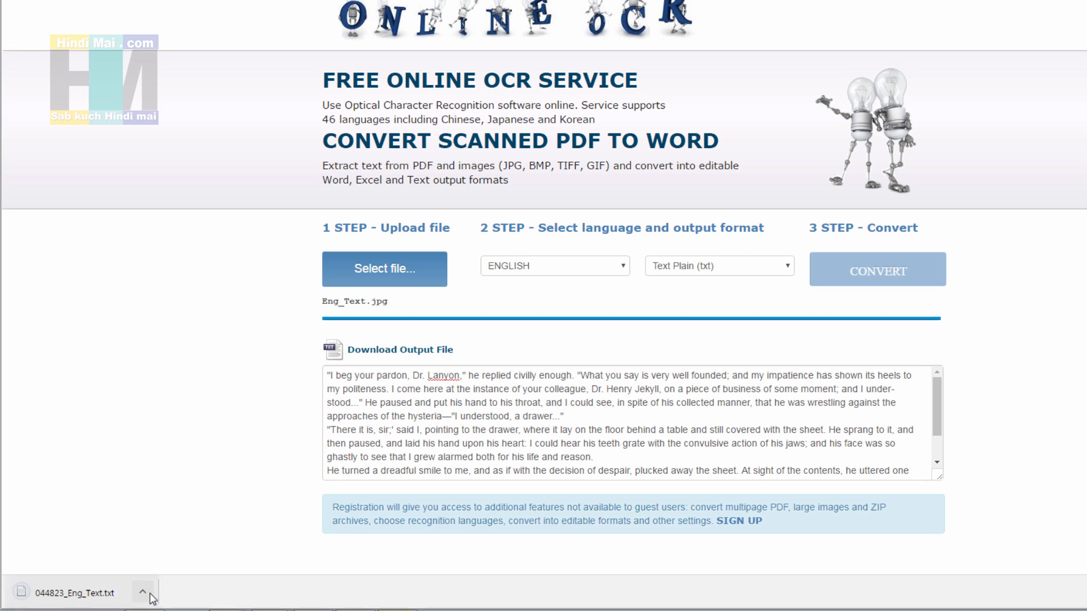
left_click(86, 599)
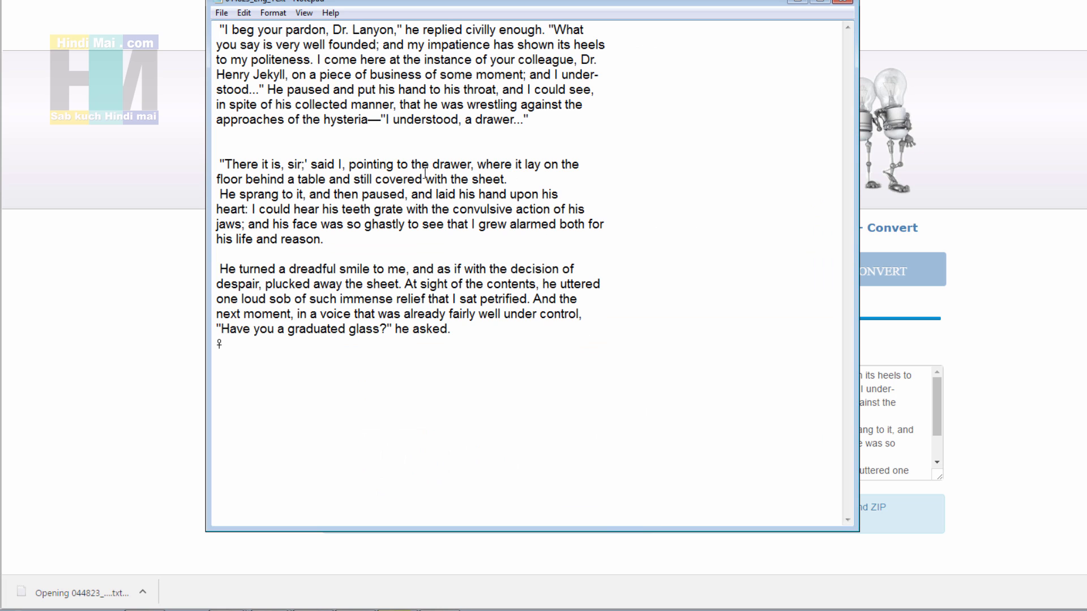
left_click_drag(499, 10, 892, 62)
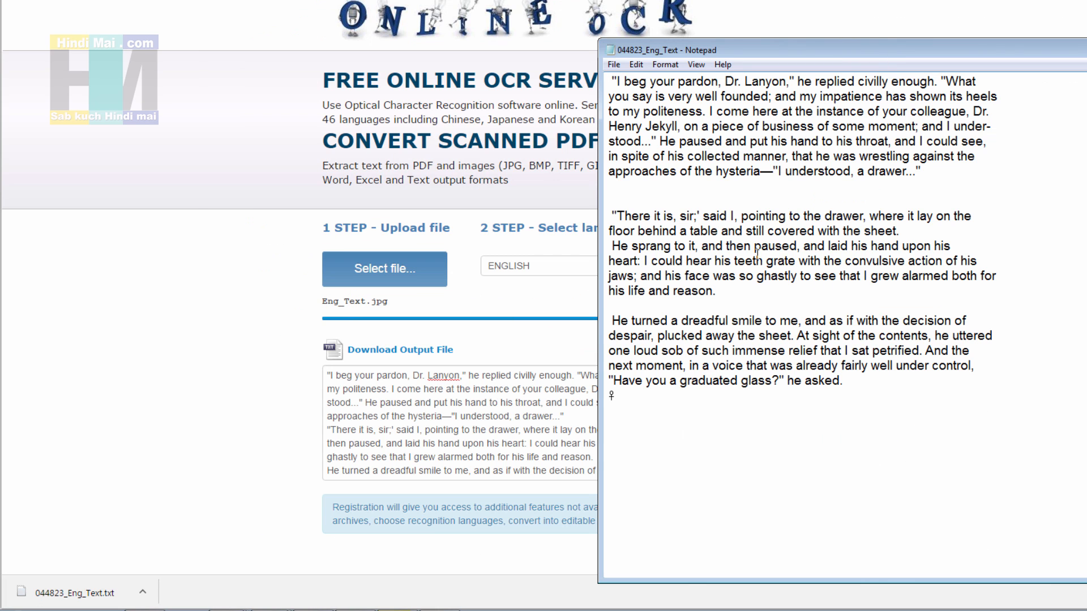
Step: Open the Eng_Text image from the tute folder in Windows Photo Viewer
right_click(232, 601)
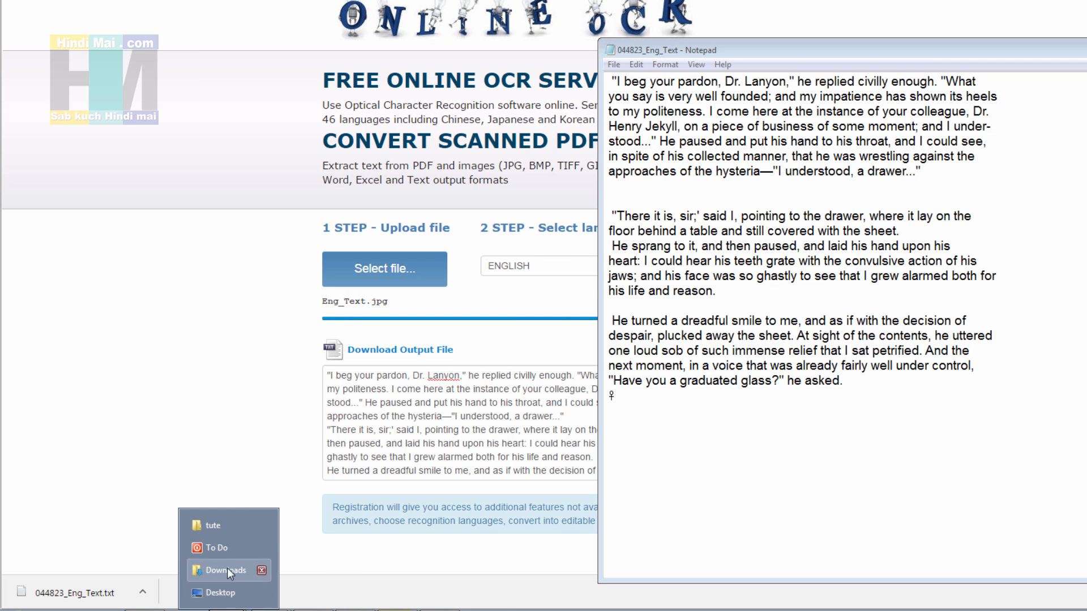
left_click(237, 534)
right_click(300, 262)
left_click(207, 272)
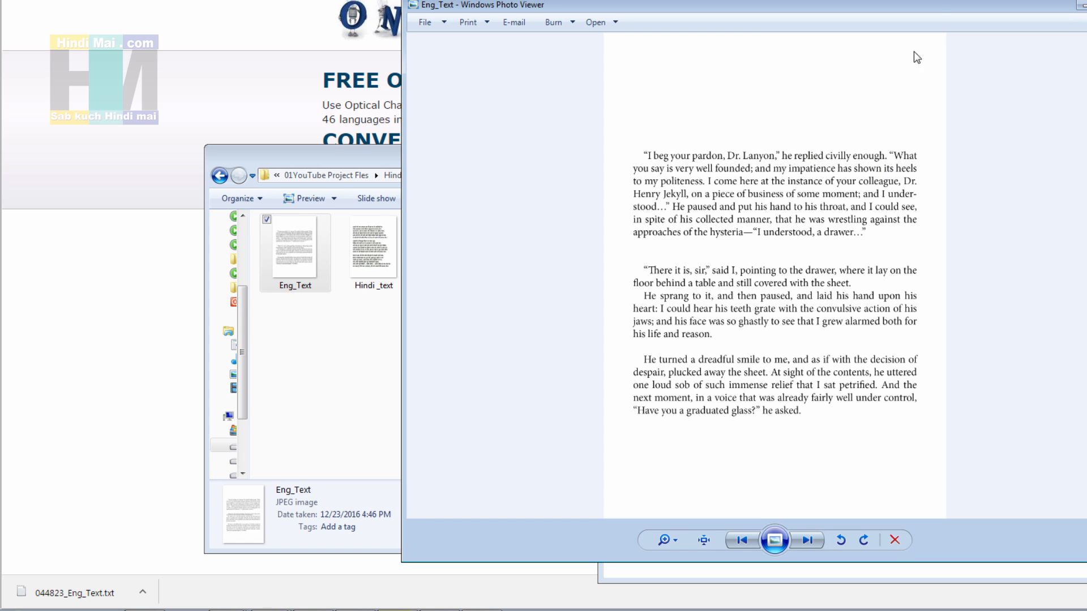
Step: Minimize the tute folder window and arrange the Eng_Text image and the Notepad file side by side
key("alt+Tab")
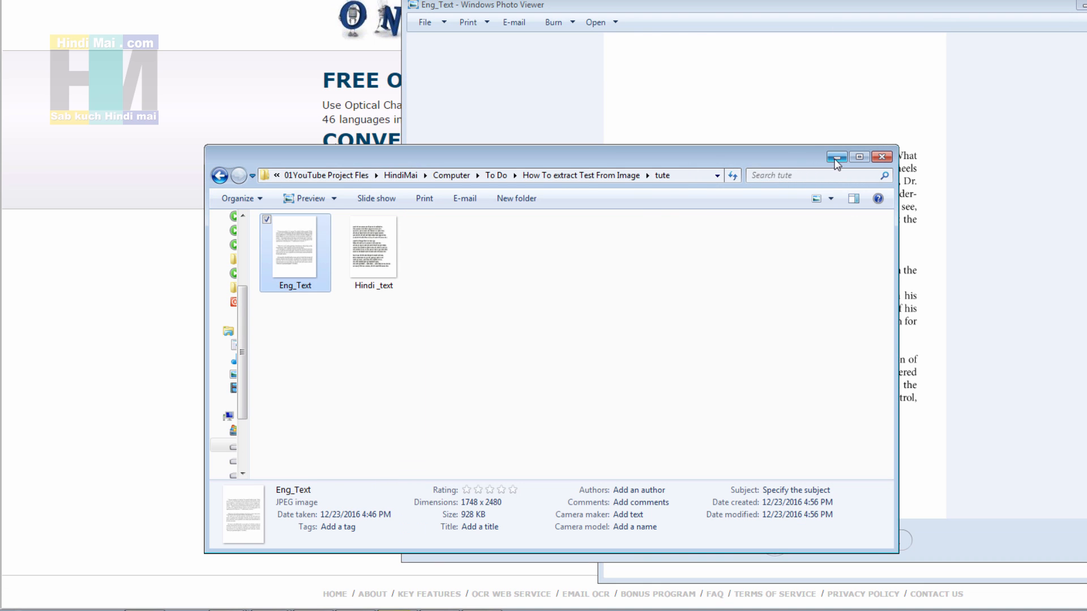
left_click(836, 157)
double_click(865, 6)
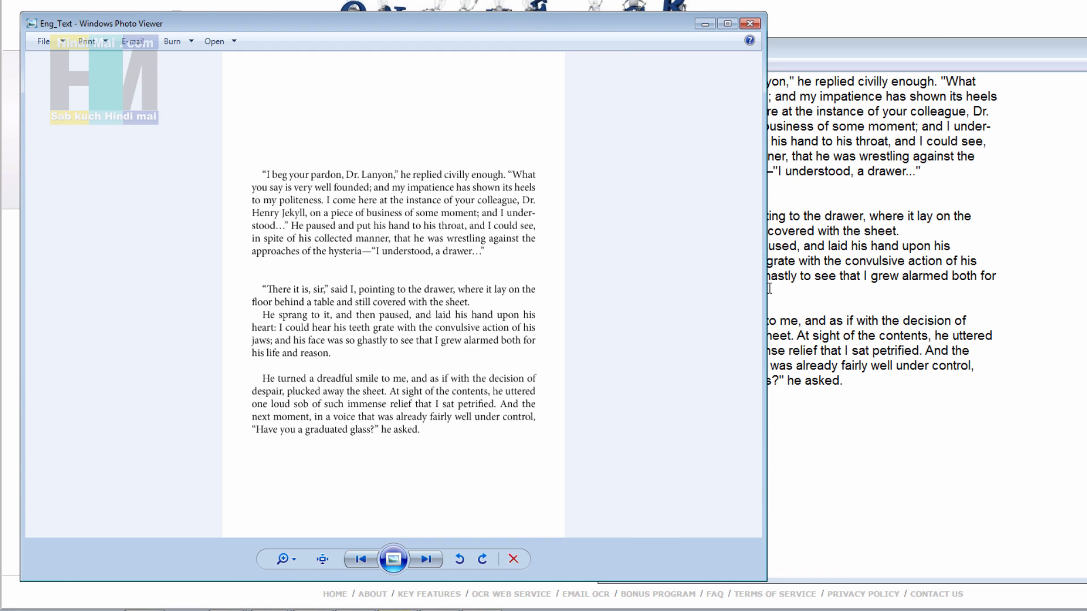
left_click_drag(865, 51, 942, 53)
Step: Enlarge the Eng_Text image and compare its paragraphs with the extracted text in Notepad
left_click(424, 274)
scroll(425, 274, "up", 1)
scroll(425, 274, "up", 2)
left_click(783, 268)
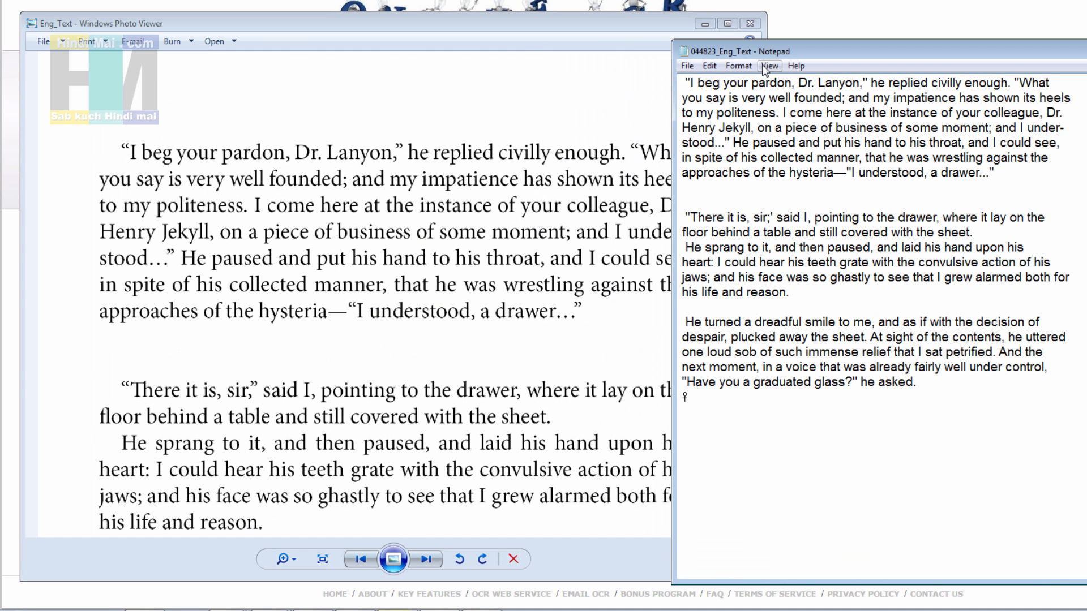
left_click(484, 240)
scroll(484, 240, "down", 1)
left_click_drag(479, 368, 483, 199)
left_click(911, 218)
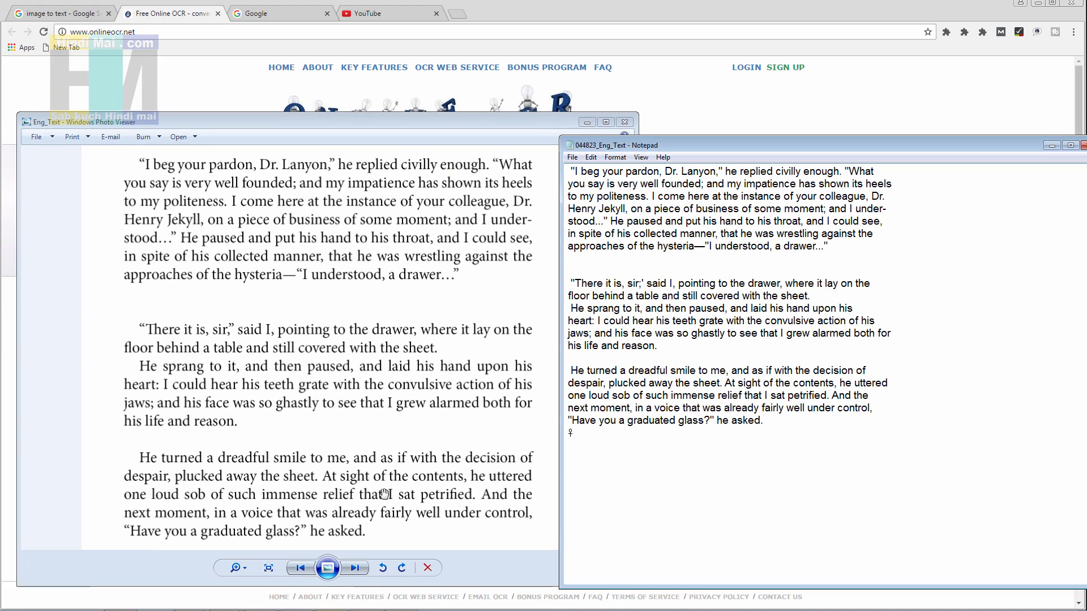
left_click(433, 233)
left_click_drag(433, 233, 470, 263)
Step: Close the Eng_Text image and the Notepad text file to return to the Online OCR page
left_click(625, 122)
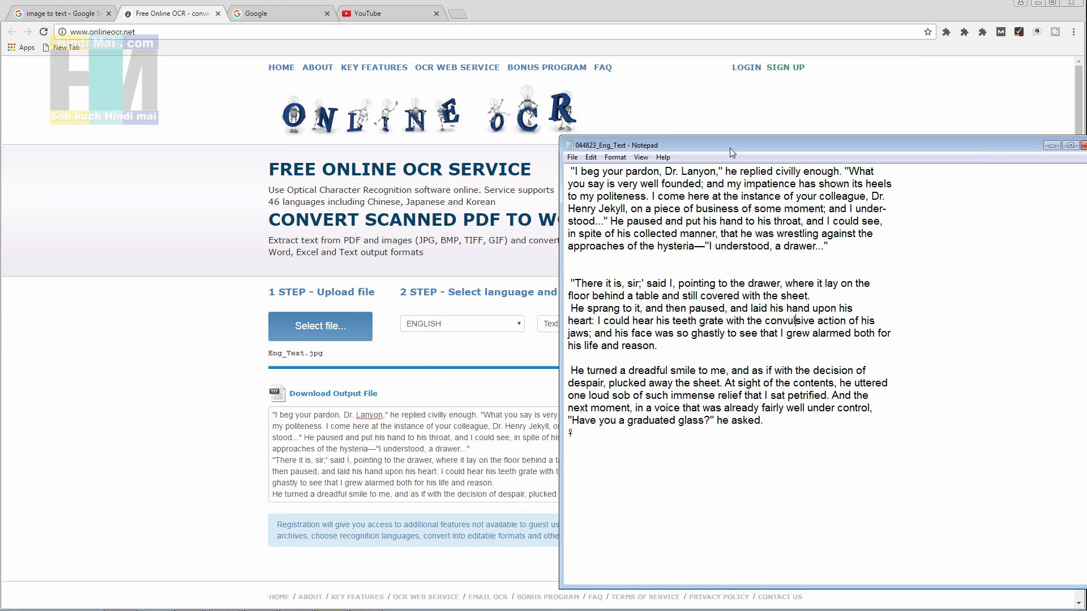
left_click_drag(730, 152, 532, 143)
left_click(906, 140)
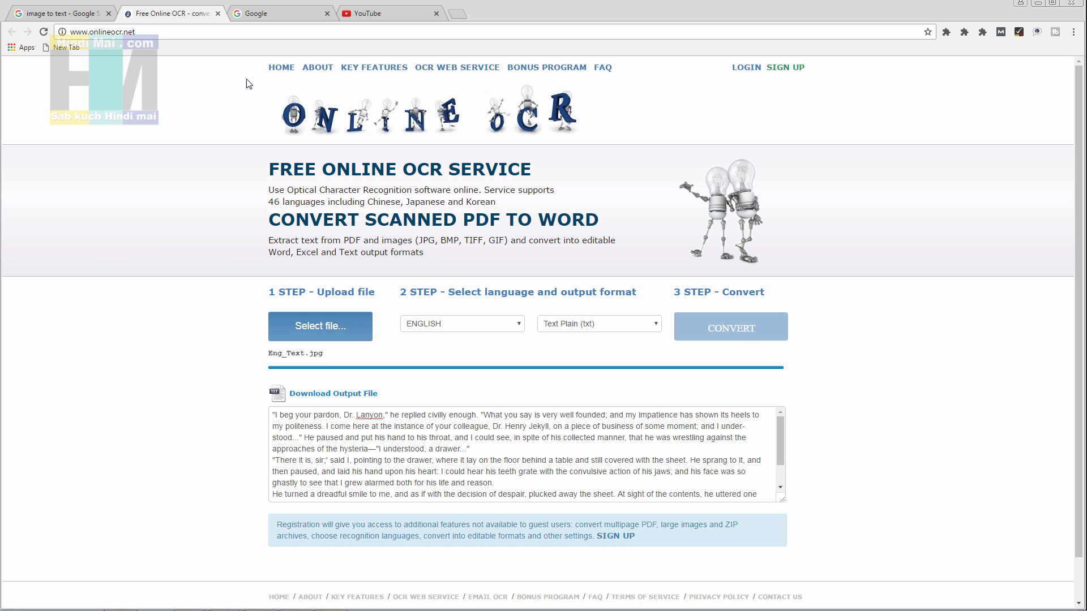
Step: Switch to the Google page, sign in to the Google account and open Google Drive
left_click(294, 17)
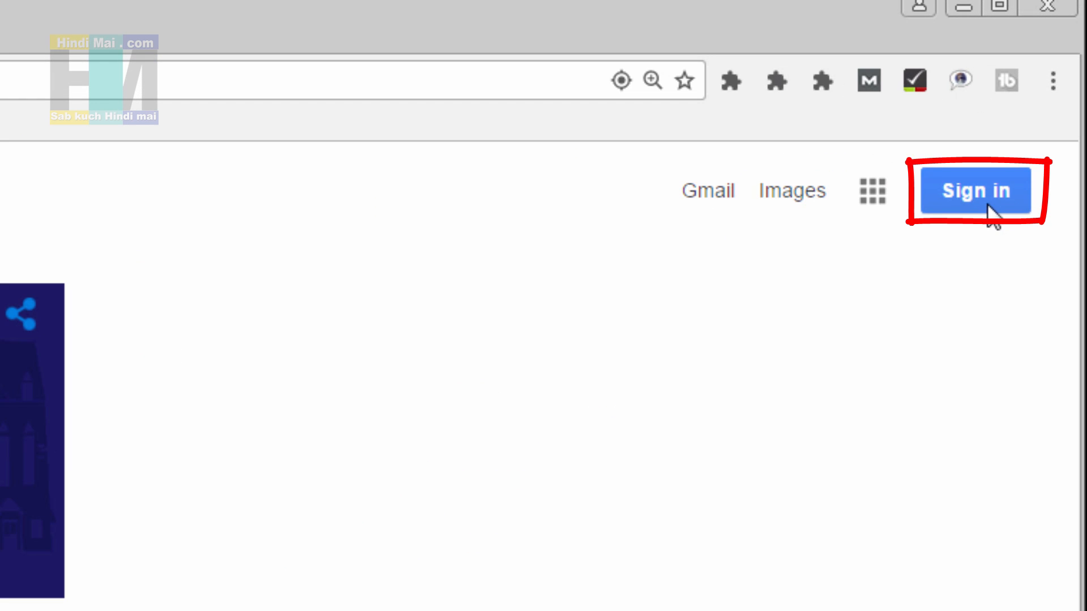
left_click(978, 199)
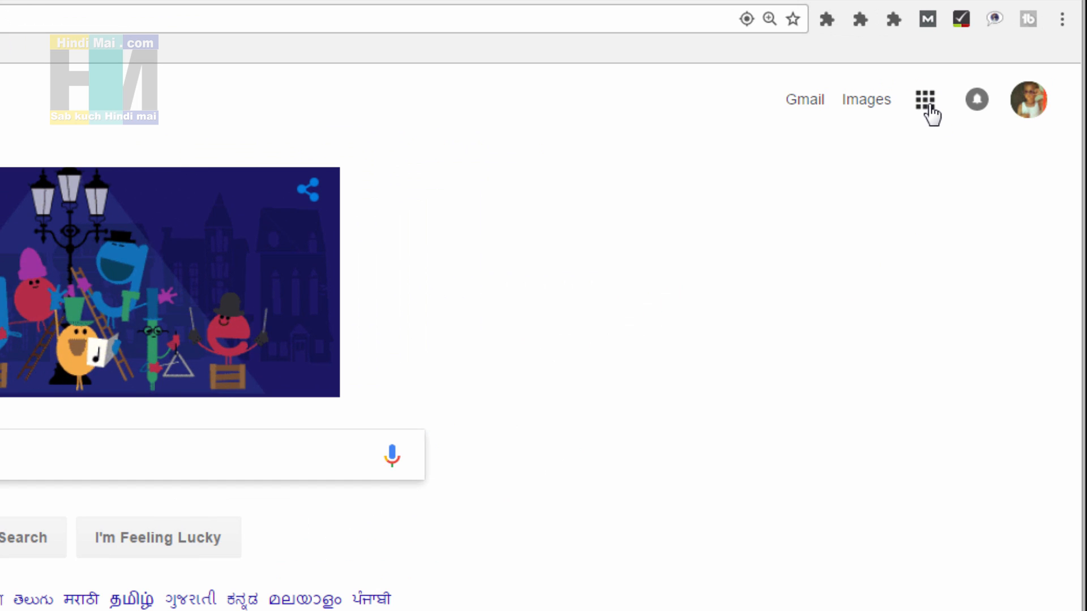
left_click(932, 115)
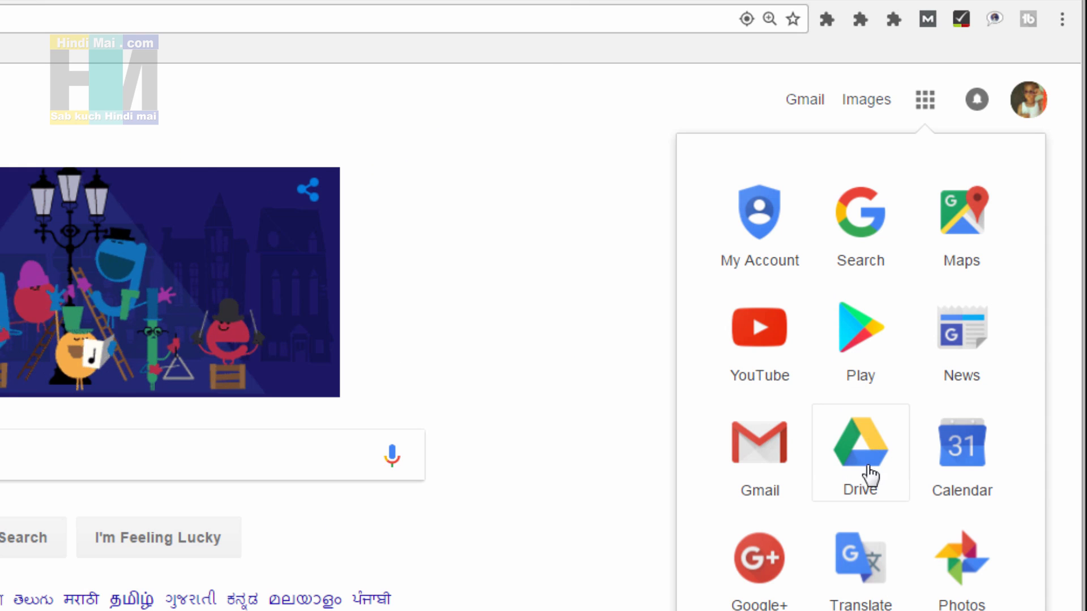
key("Escape")
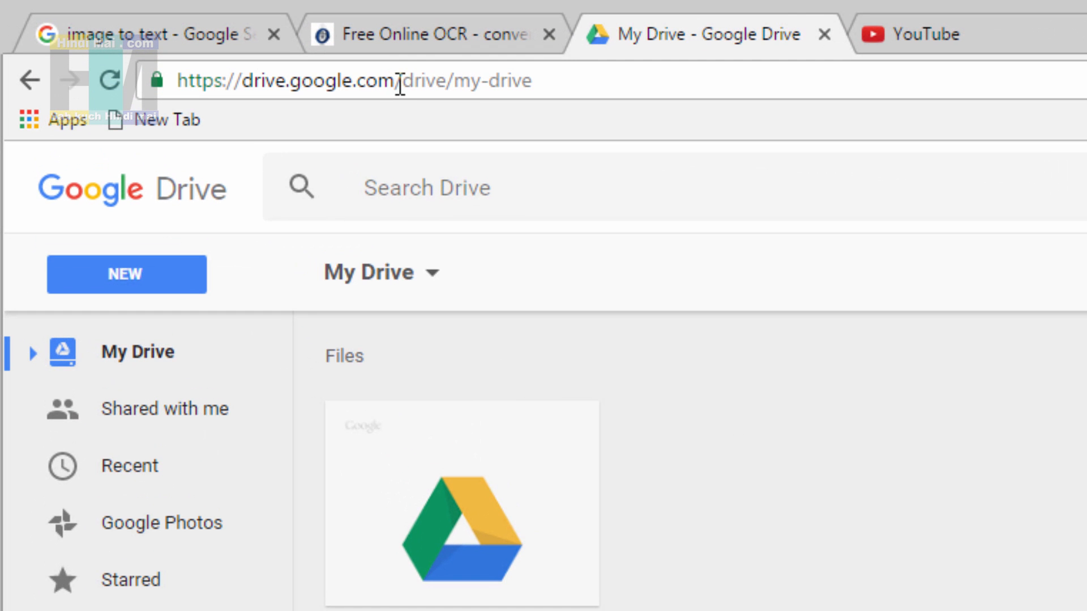
left_click_drag(250, 51, 186, 56)
left_click_drag(293, 91, 177, 89)
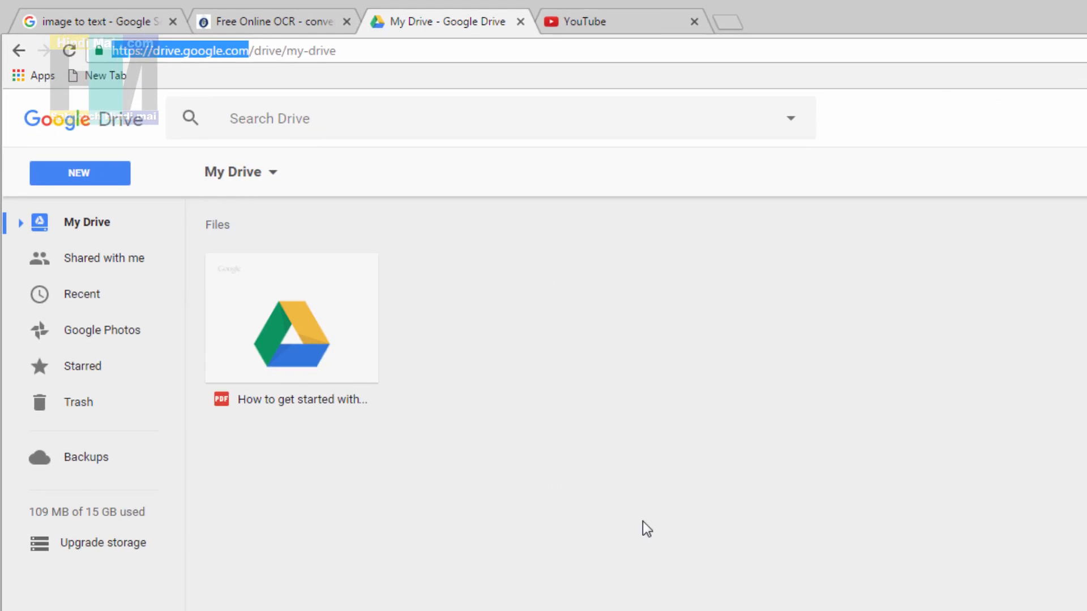
left_click(365, 316)
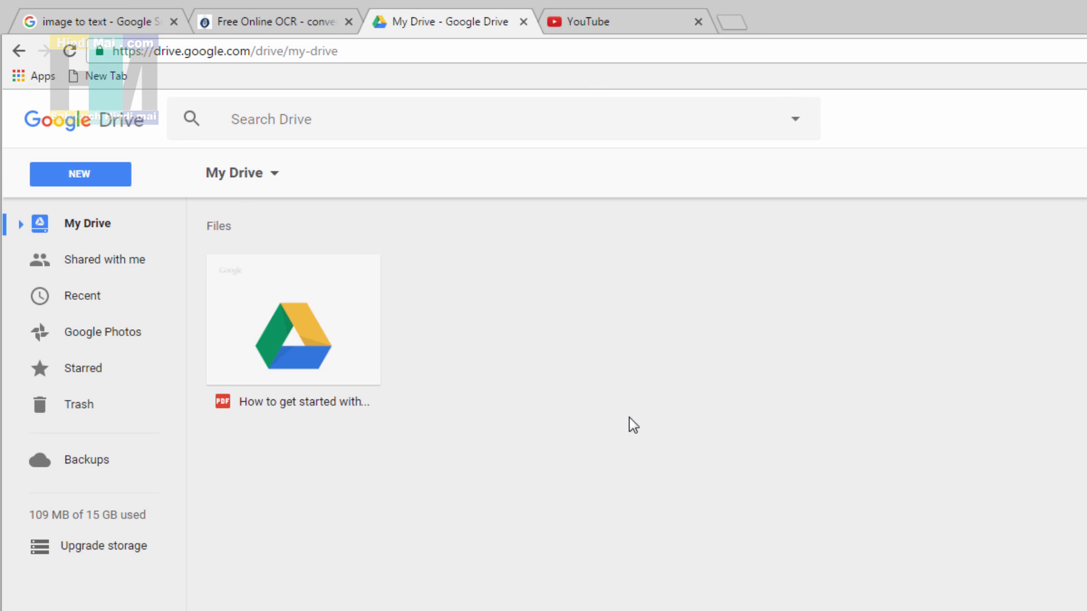
Step: Locate the Hindi _text image in the tute folder on the computer
left_click(277, 175)
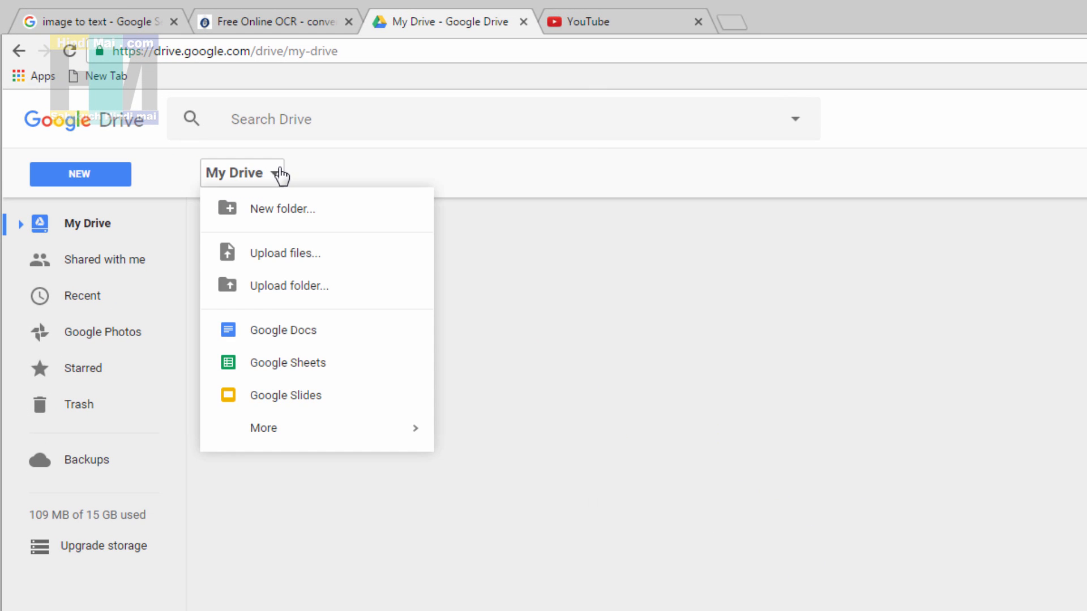
left_click(346, 266)
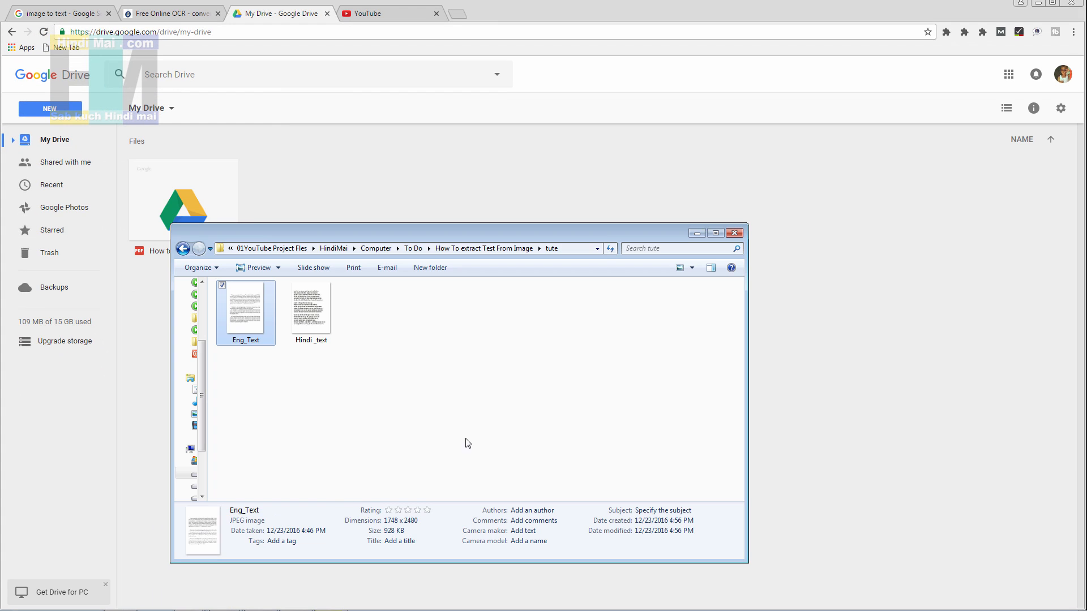
left_click_drag(453, 233, 719, 237)
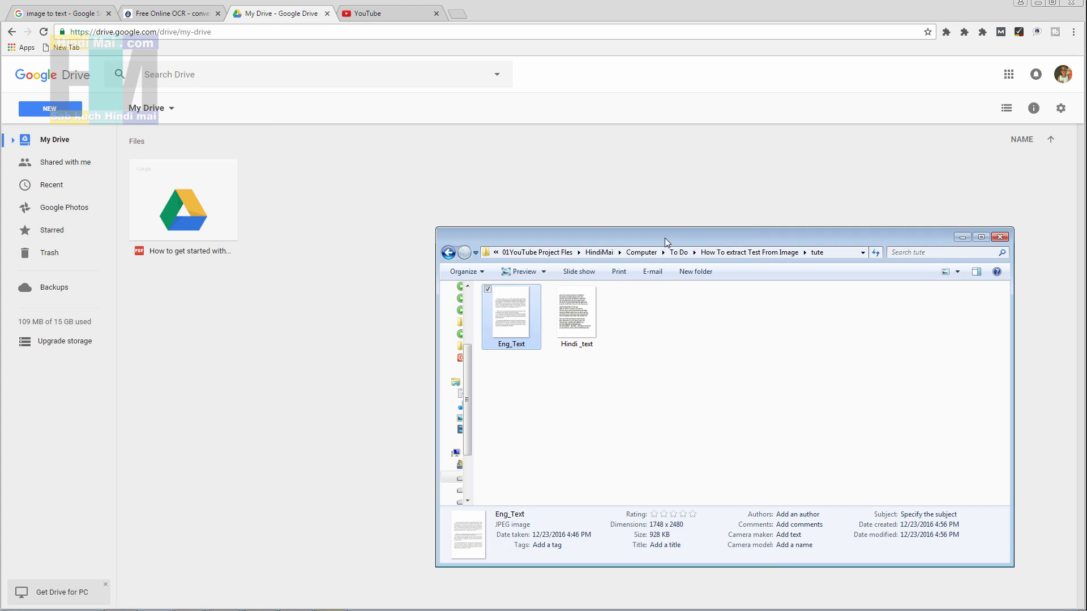
left_click(567, 325)
left_click_drag(585, 328, 682, 376)
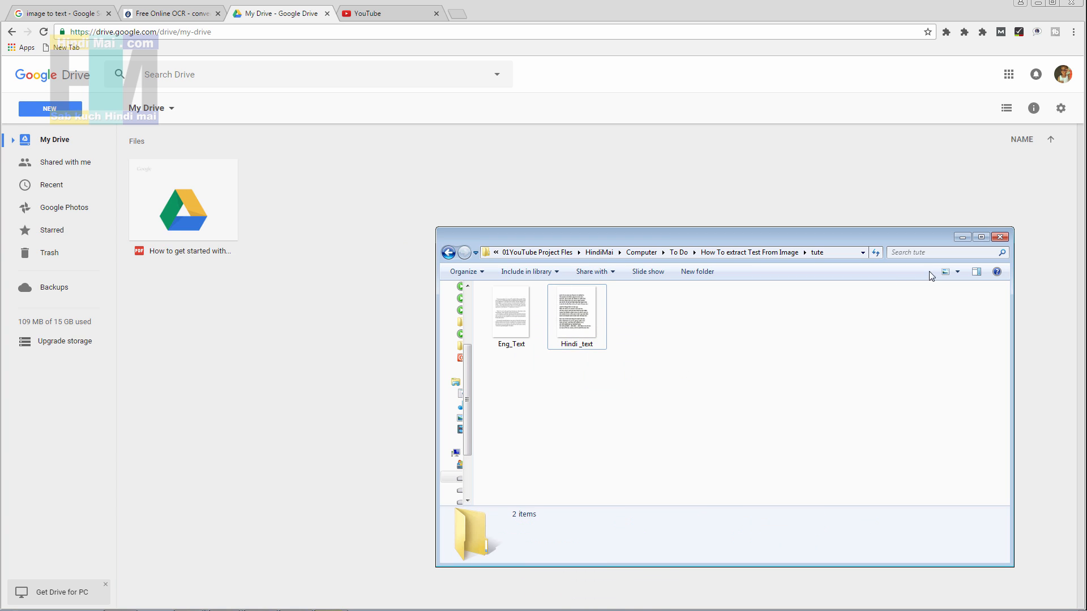
left_click(362, 242)
Step: Upload the Hindi _text image from the tute folder to My Drive and dismiss the upload notice
left_click(170, 111)
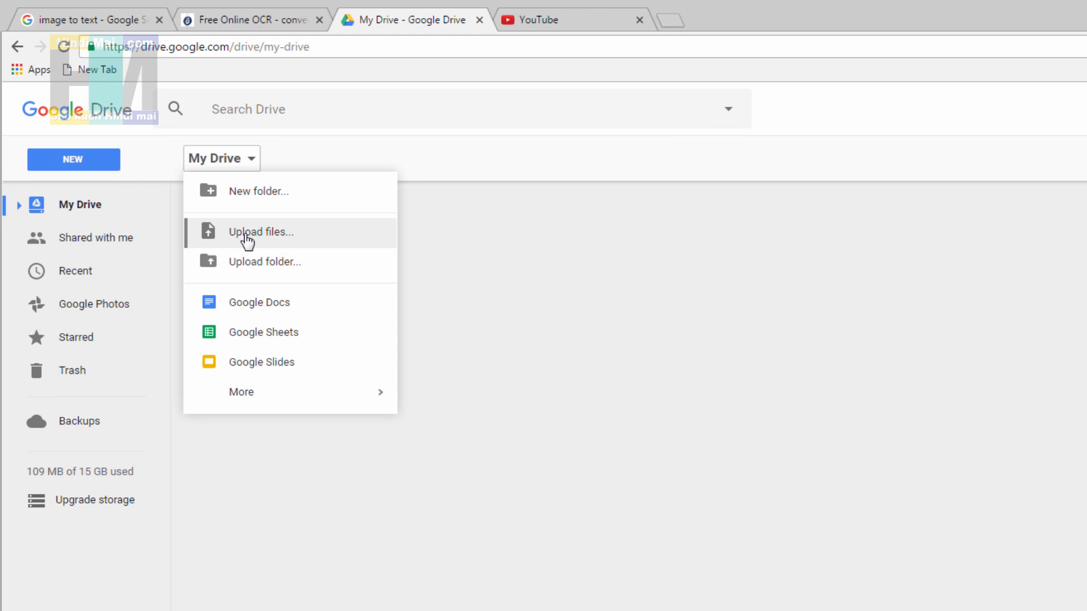
left_click(311, 238)
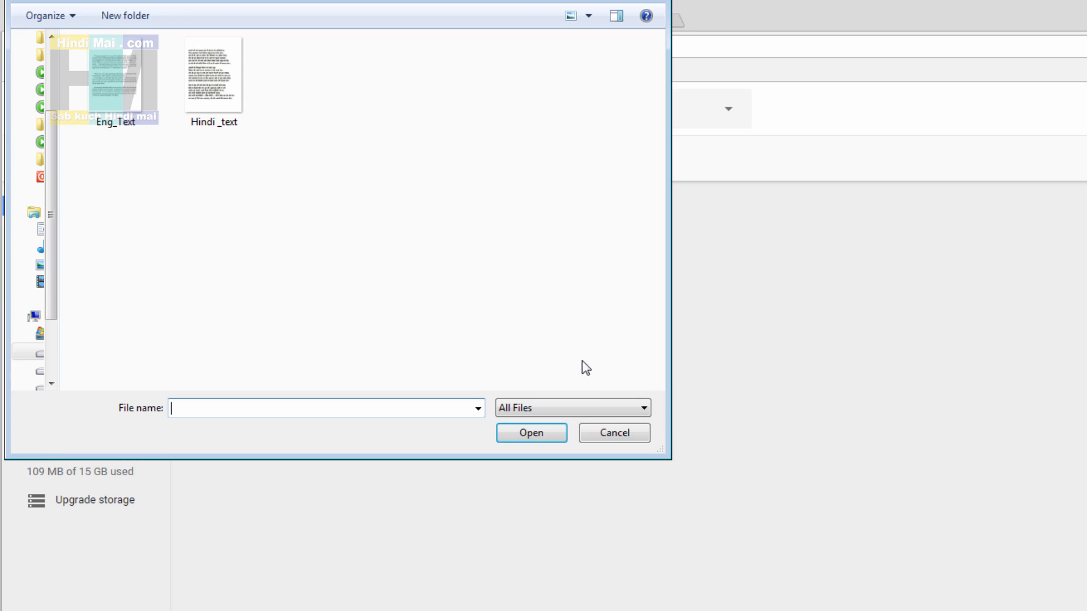
left_click(217, 101)
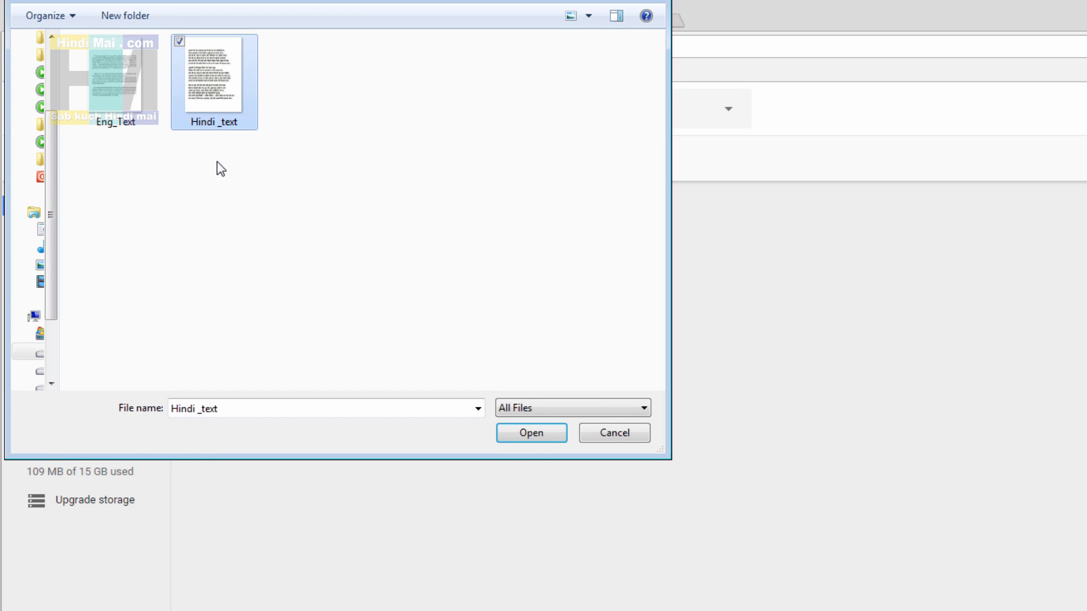
left_click(521, 435)
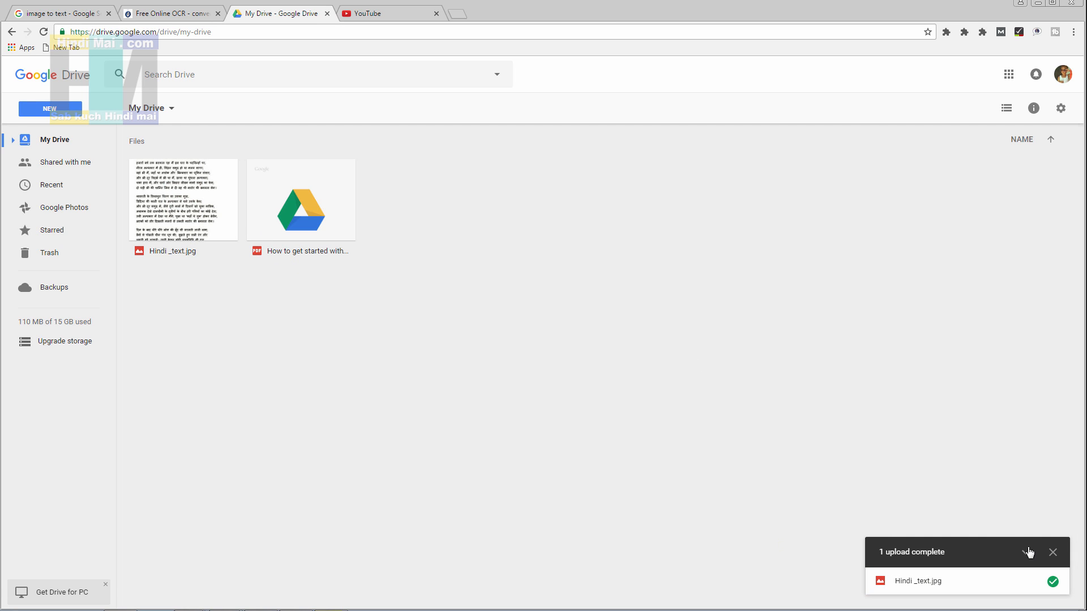
left_click(1053, 553)
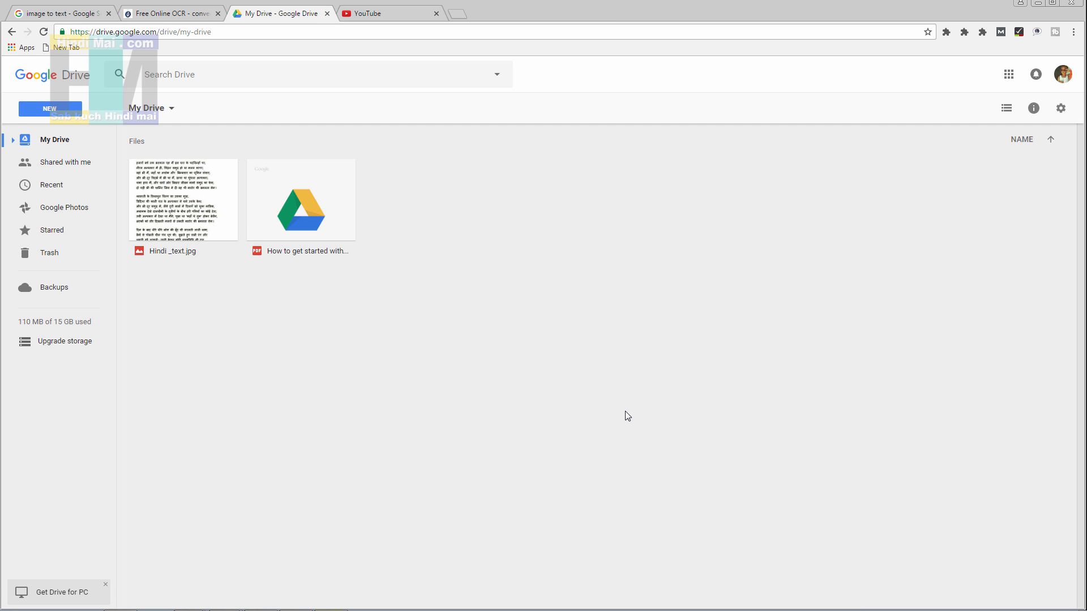
Step: Open the uploaded Hindi _text.jpg file with Google Docs to convert it to text
left_click(199, 196)
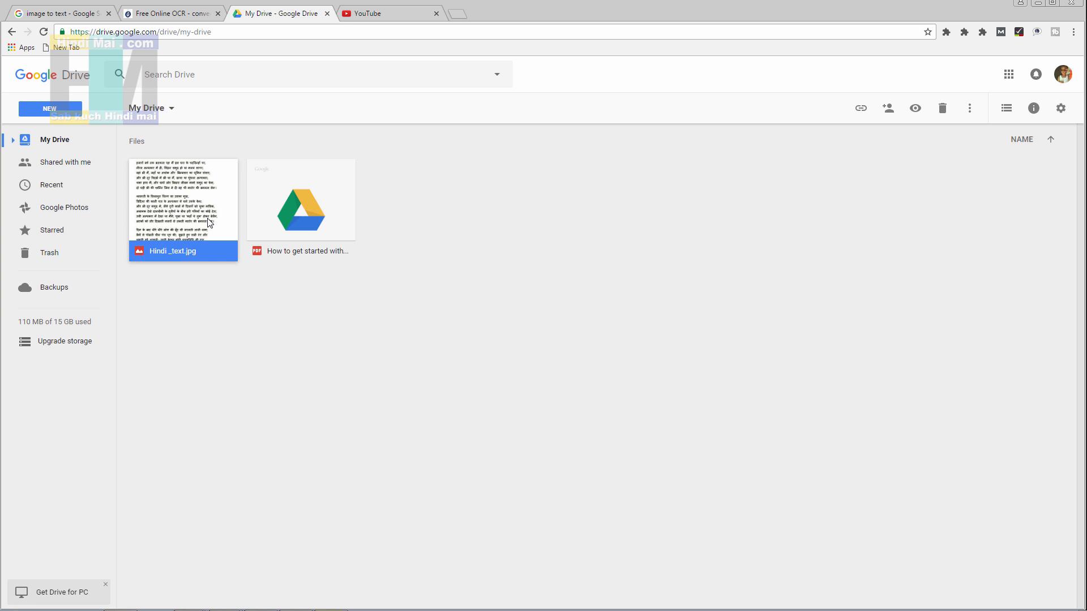
right_click(209, 222)
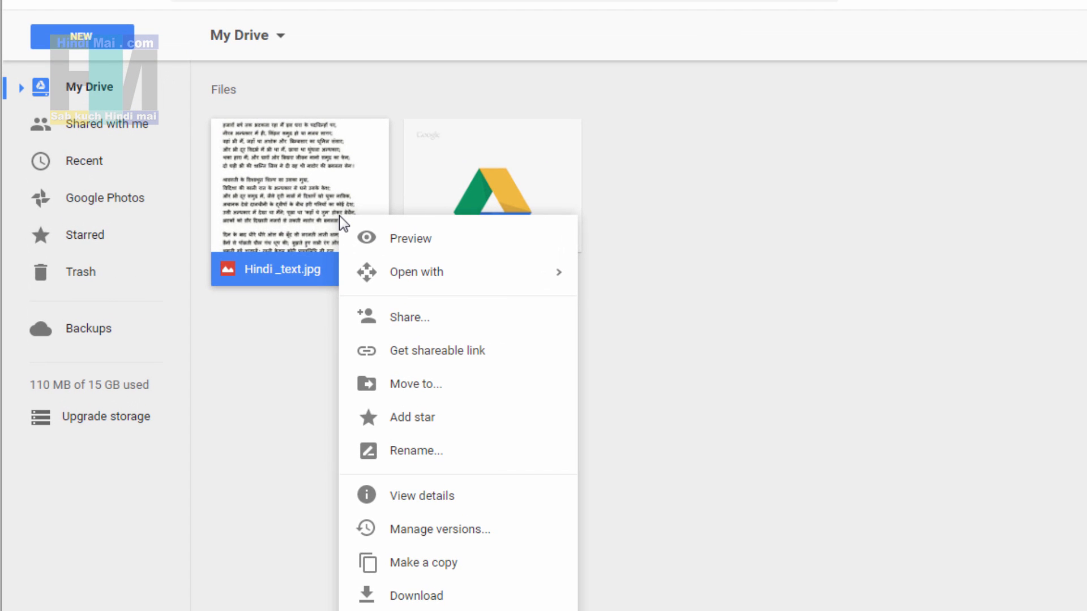
mouse_move(414, 281)
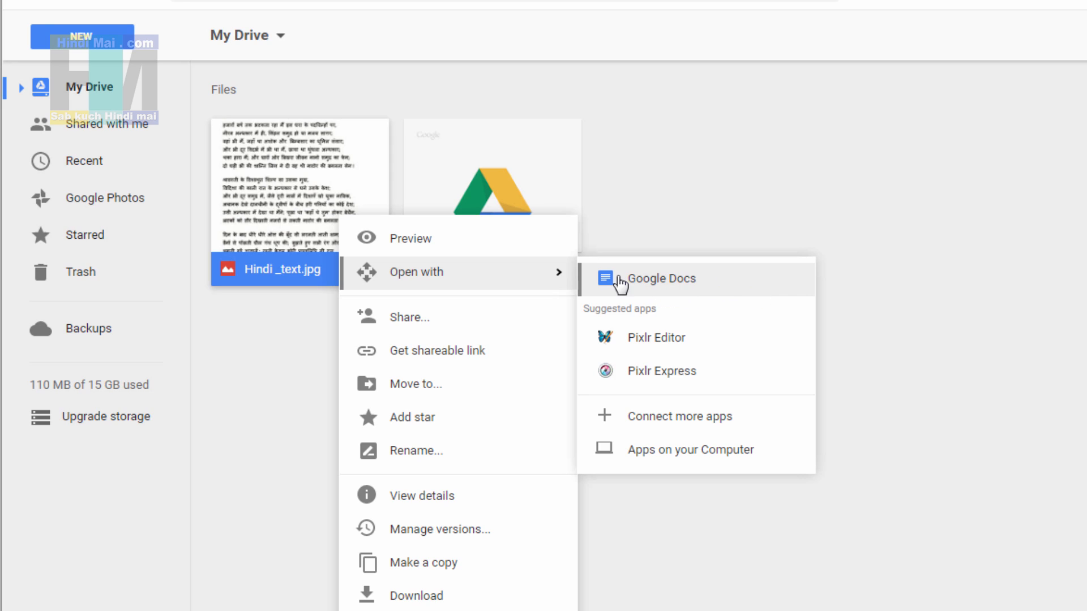
left_click(707, 281)
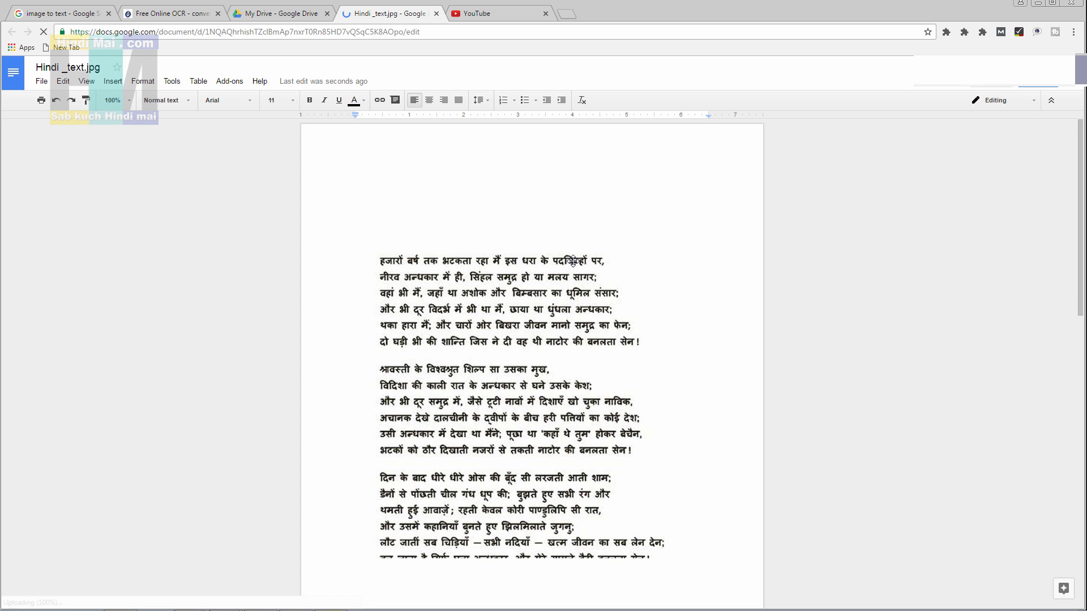
Step: Compare the Hindi poem in the image with the extracted text on the document's second page
left_click(486, 352)
scroll(486, 352, "down", 1)
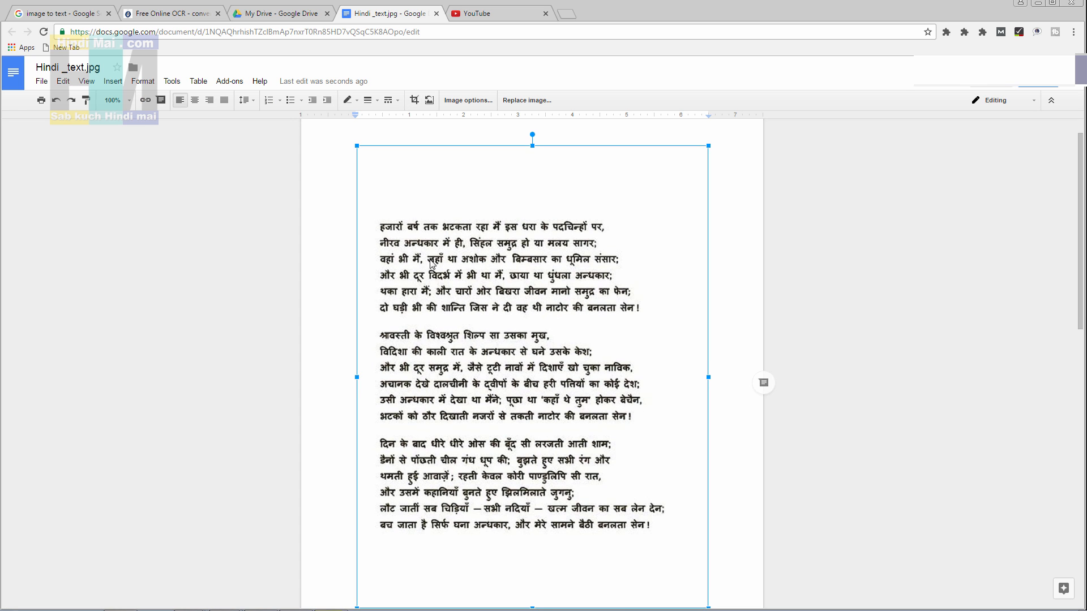
scroll(505, 286, "down", 4)
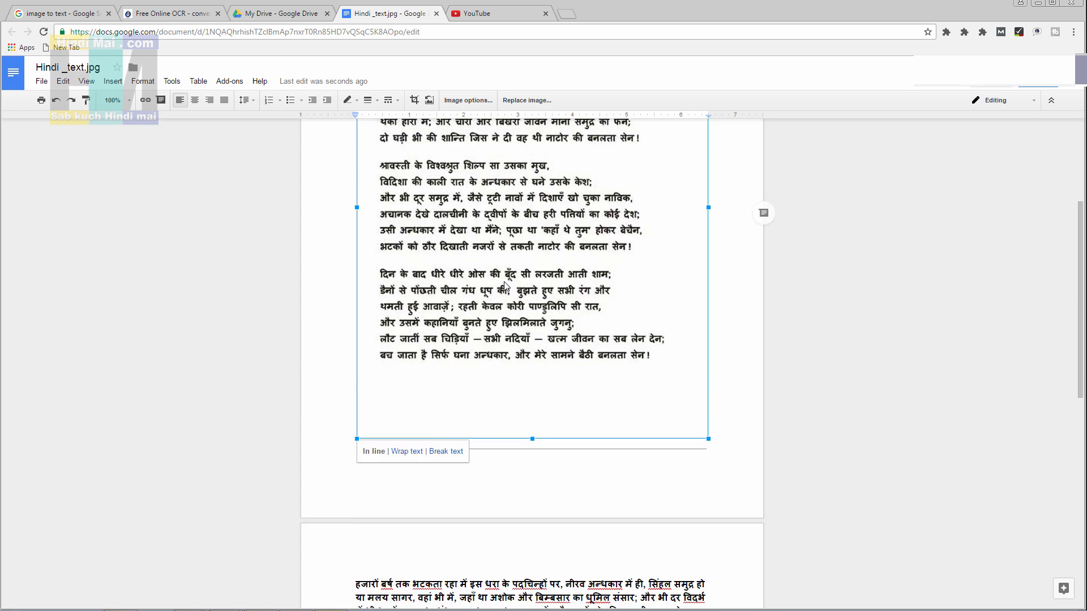
scroll(506, 286, "down", 3)
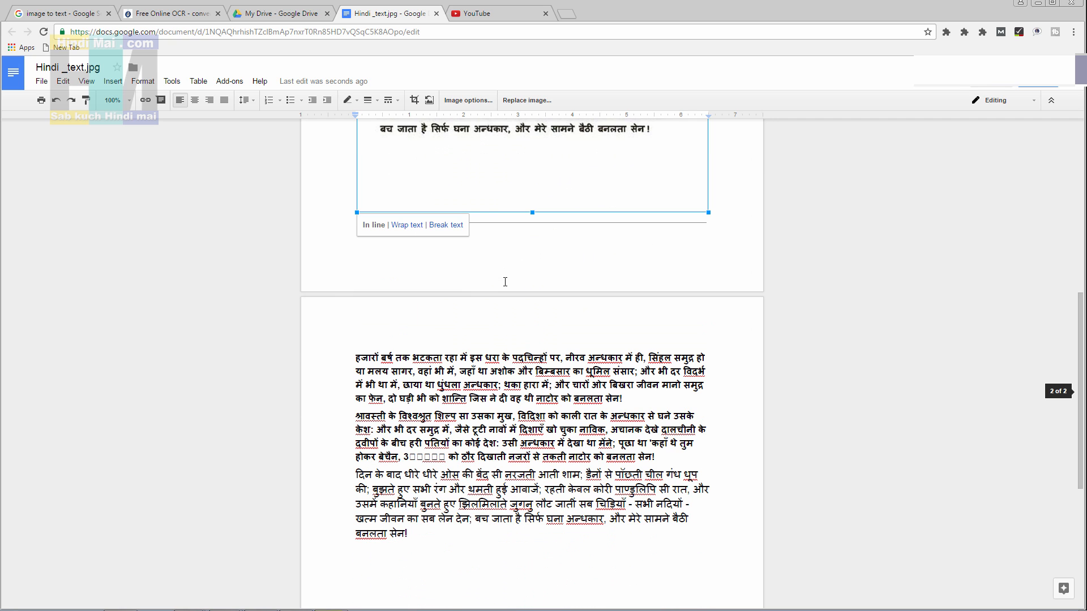
left_click_drag(353, 357, 612, 534)
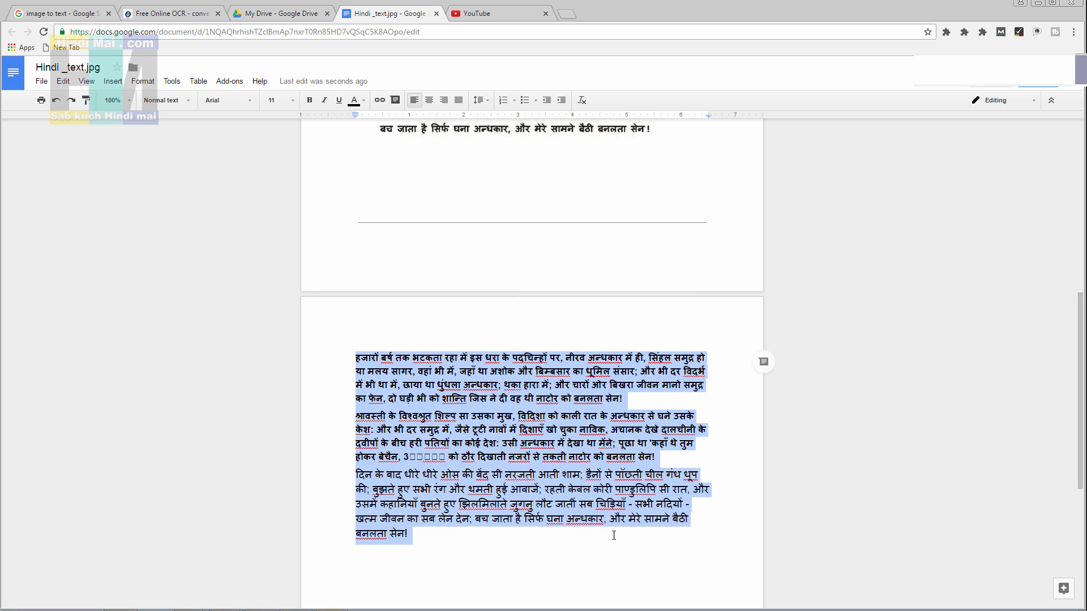
scroll(541, 441, "up", 6)
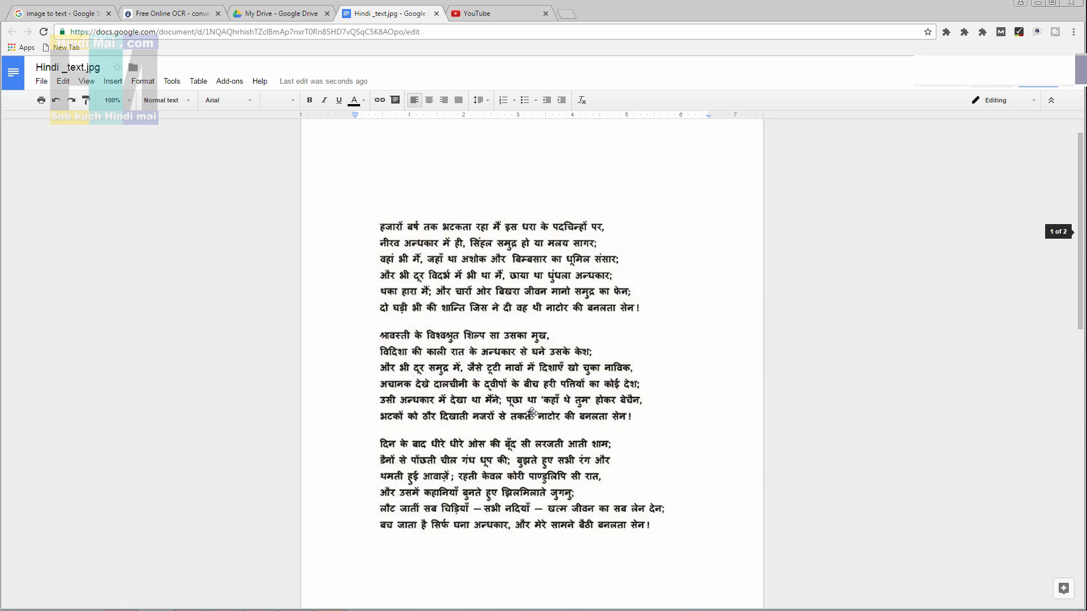
scroll(480, 368, "down", 7)
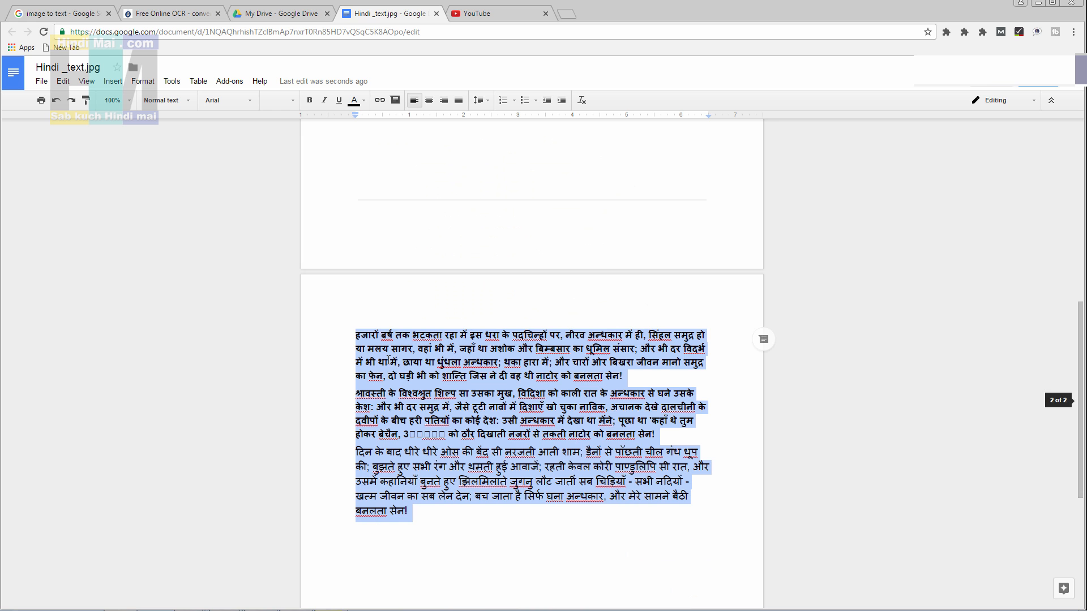
Step: Select all the extracted Hindi paragraphs and check the copy commands offered for them
left_click(358, 338)
left_click_drag(357, 338, 548, 512)
right_click(535, 436)
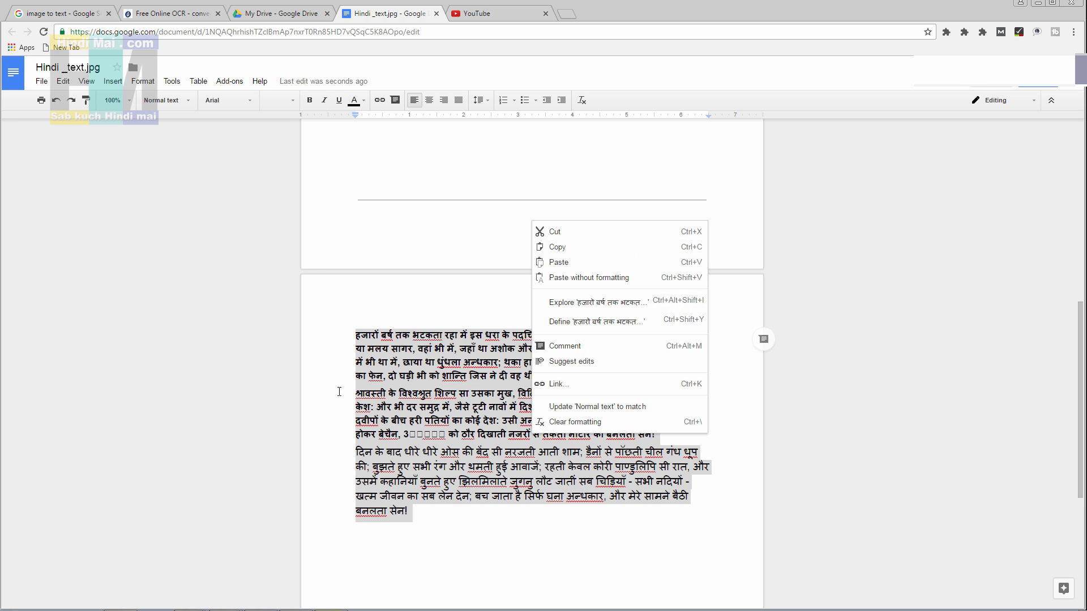
left_click(339, 409)
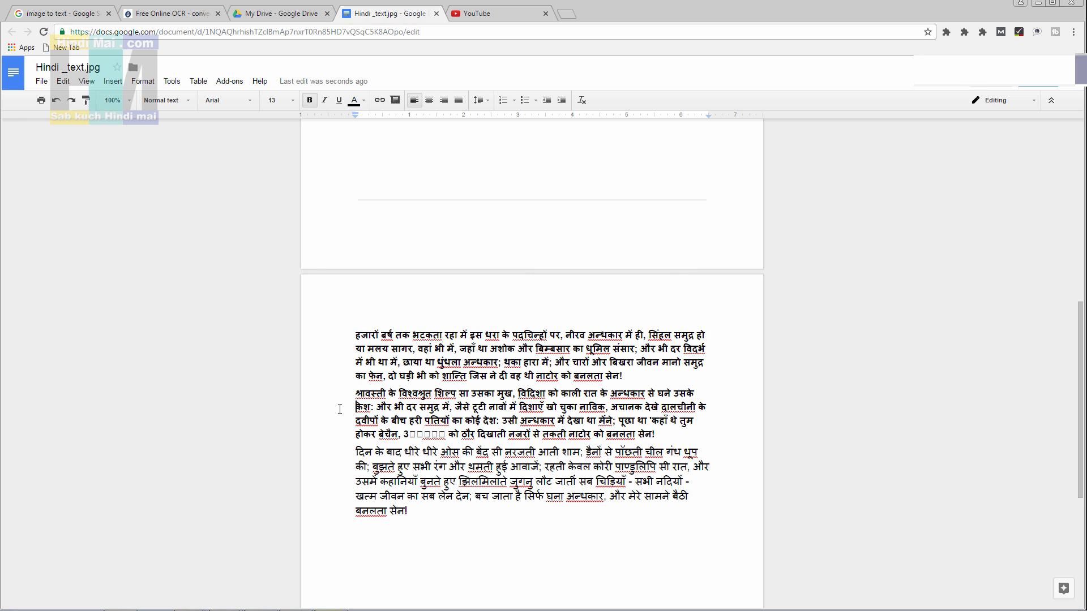
Step: Check which file formats the Hindi _text.jpg document can be downloaded in, without downloading it
scroll(339, 408, "up", 3)
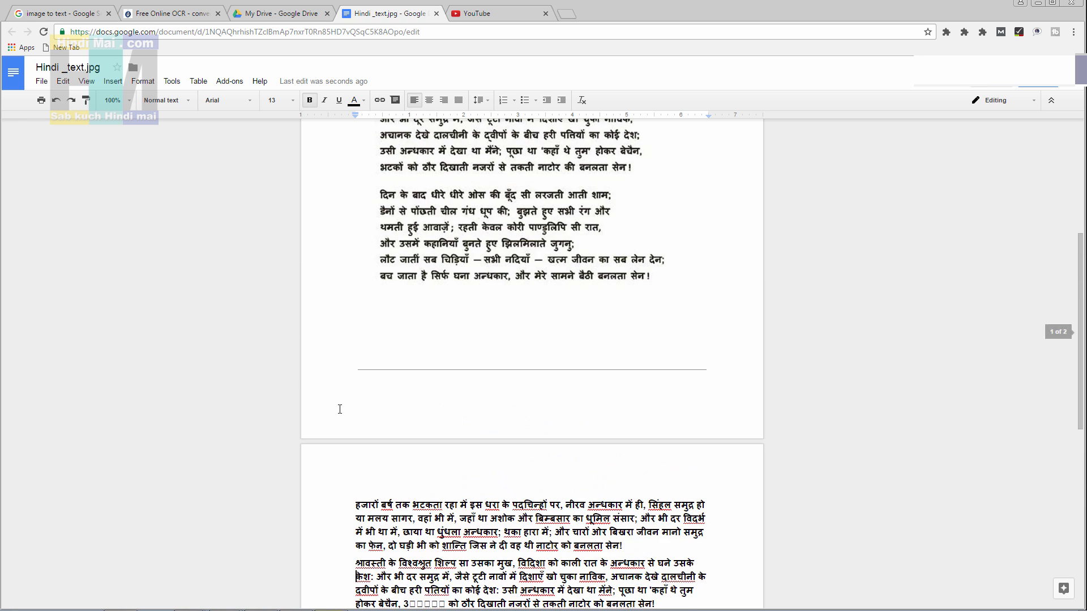
scroll(340, 409, "up", 4)
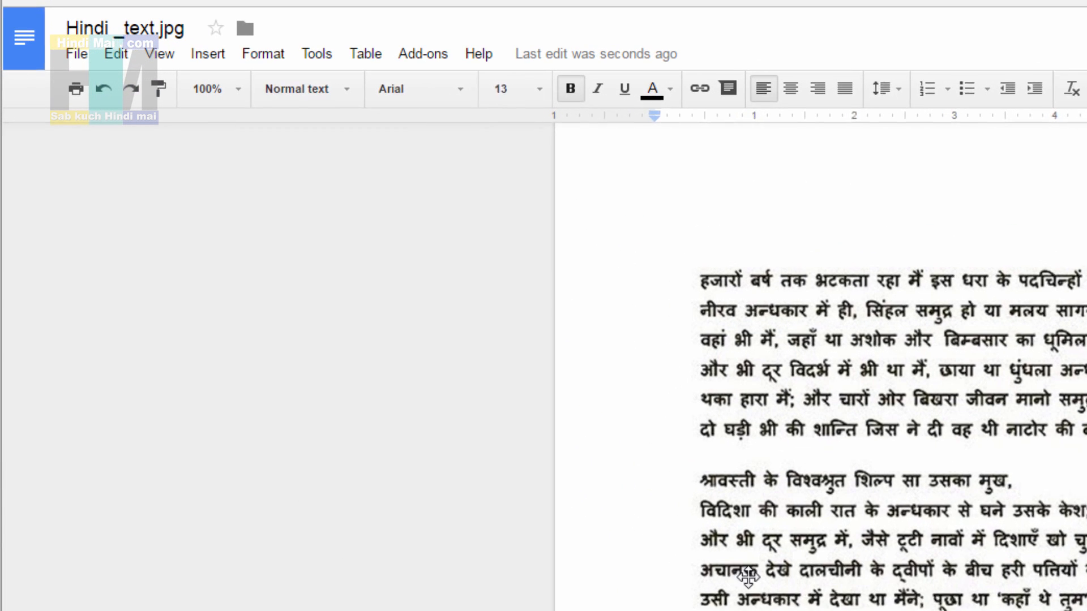
scroll(439, 374, "down", 5)
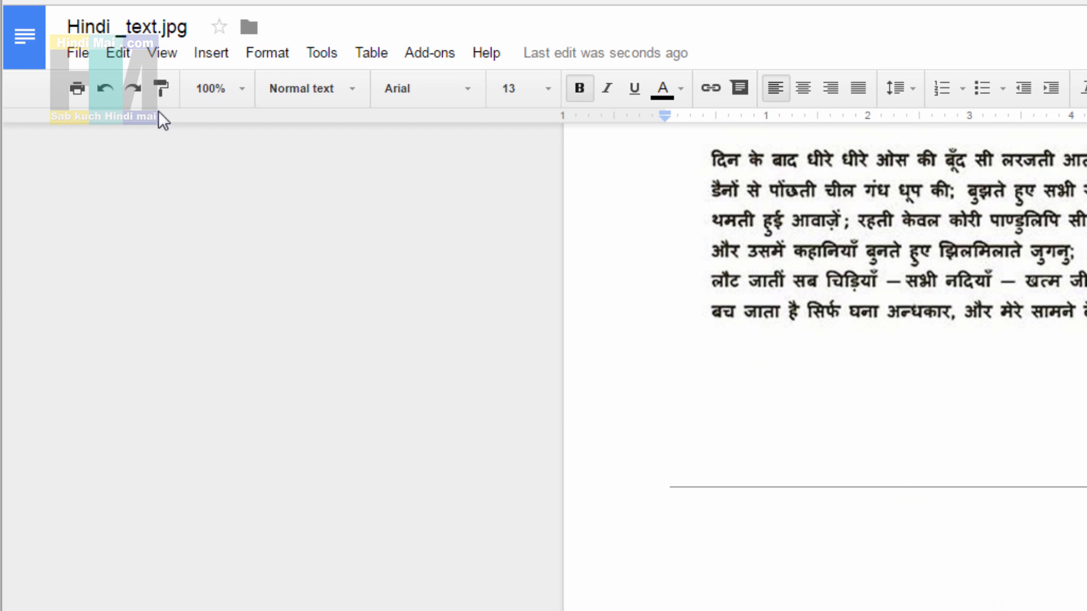
left_click(78, 53)
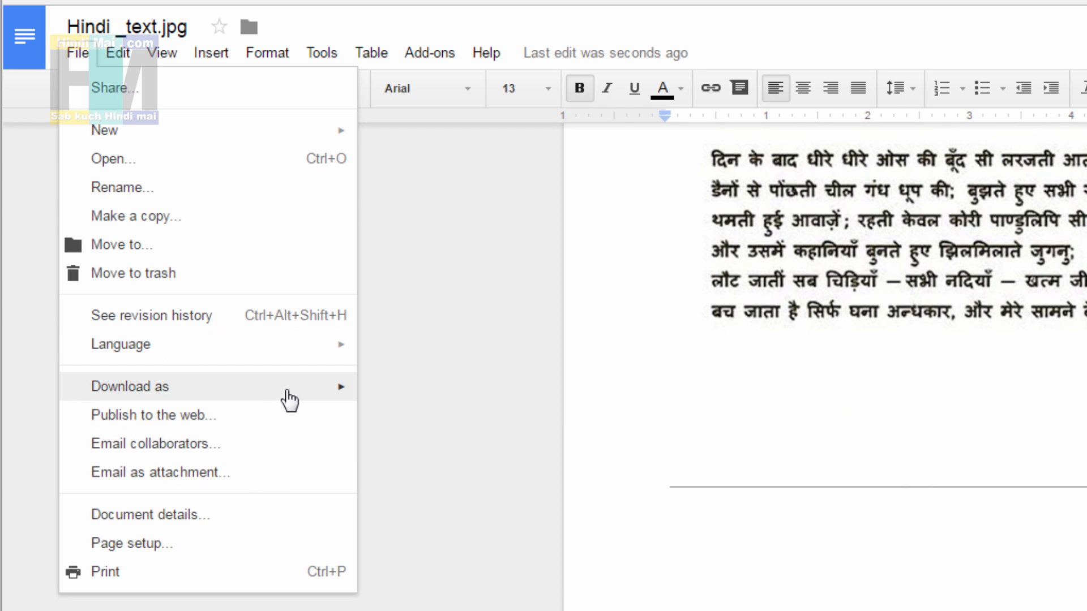
mouse_move(323, 399)
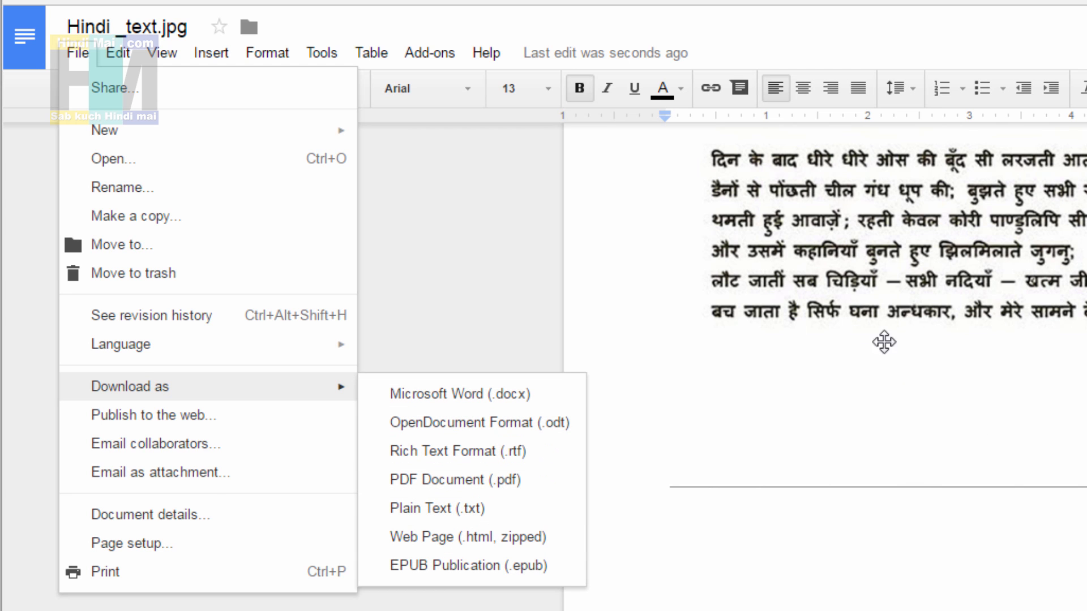
left_click(861, 327)
Step: Review the source image again and highlight the extracted Hindi paragraphs to compare them with it
scroll(861, 328, "up", 8)
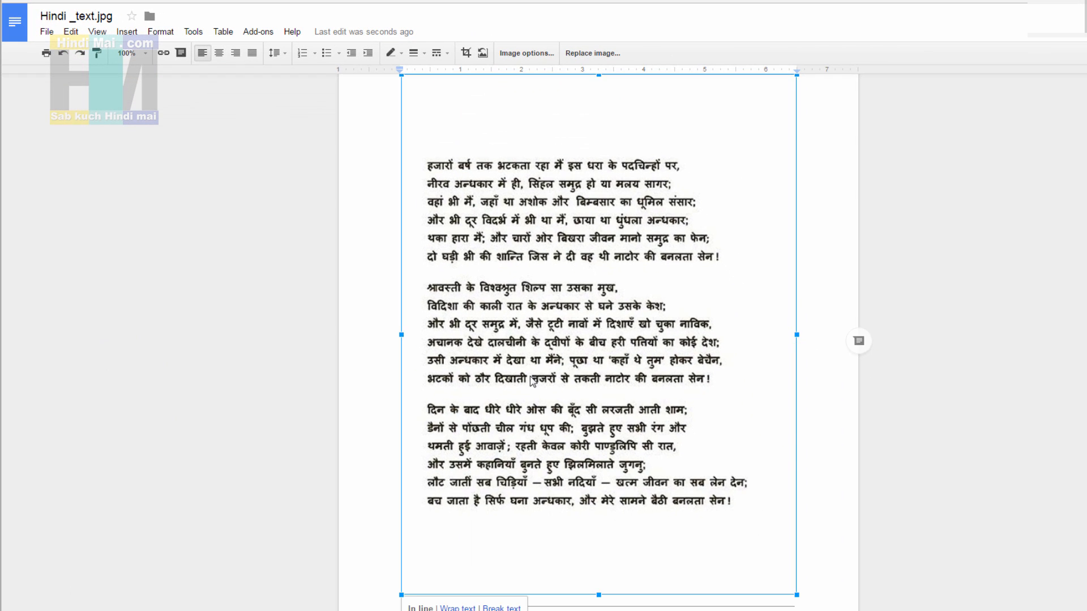
scroll(745, 535, "down", 10)
left_click_drag(399, 173, 726, 369)
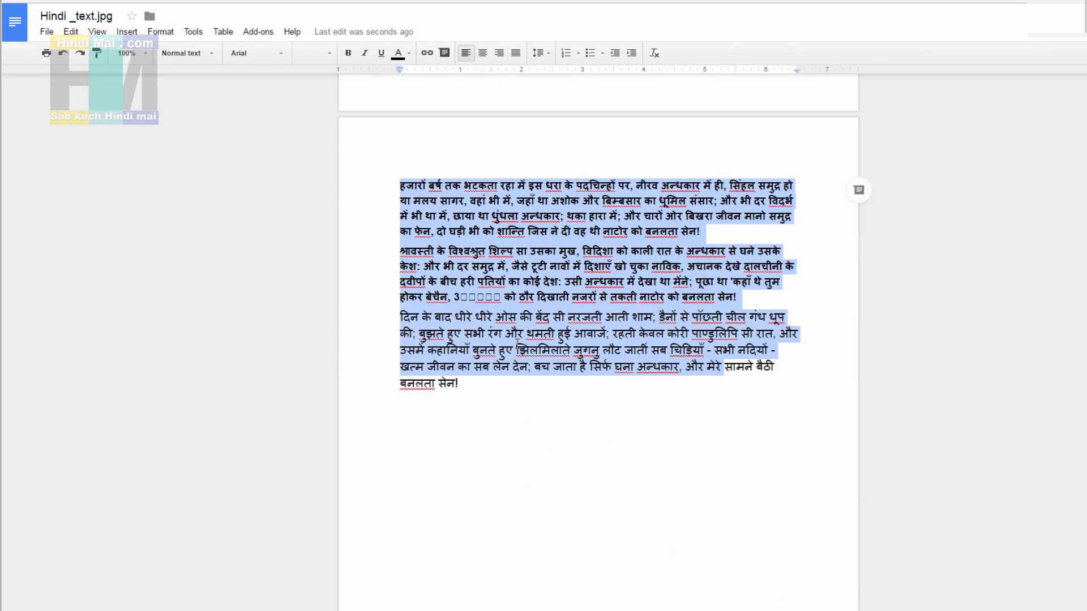
scroll(518, 342, "up", 4)
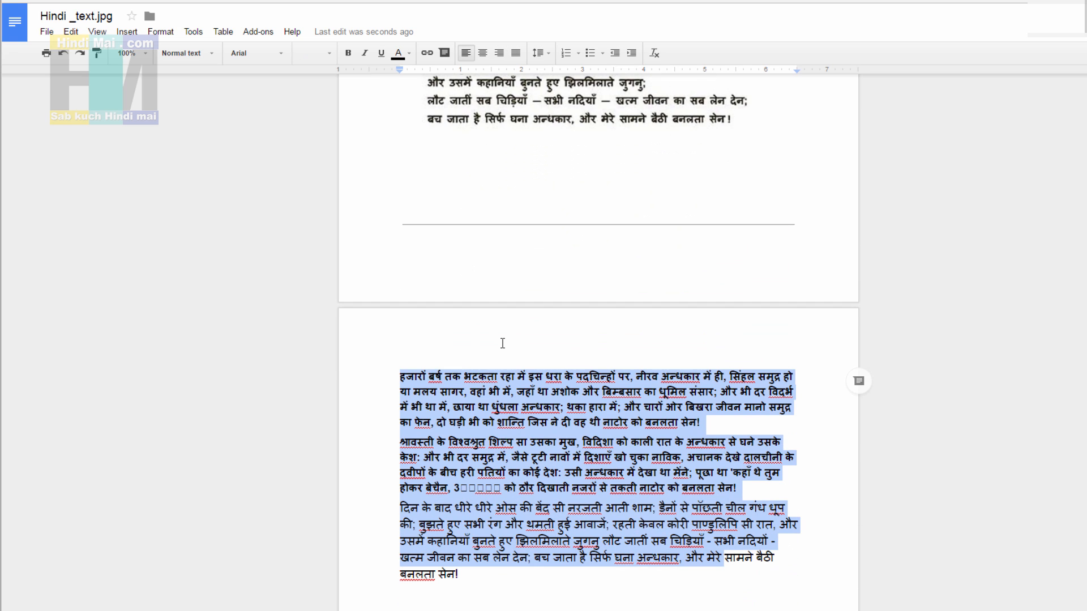
left_click(498, 344)
scroll(499, 343, "up", 6)
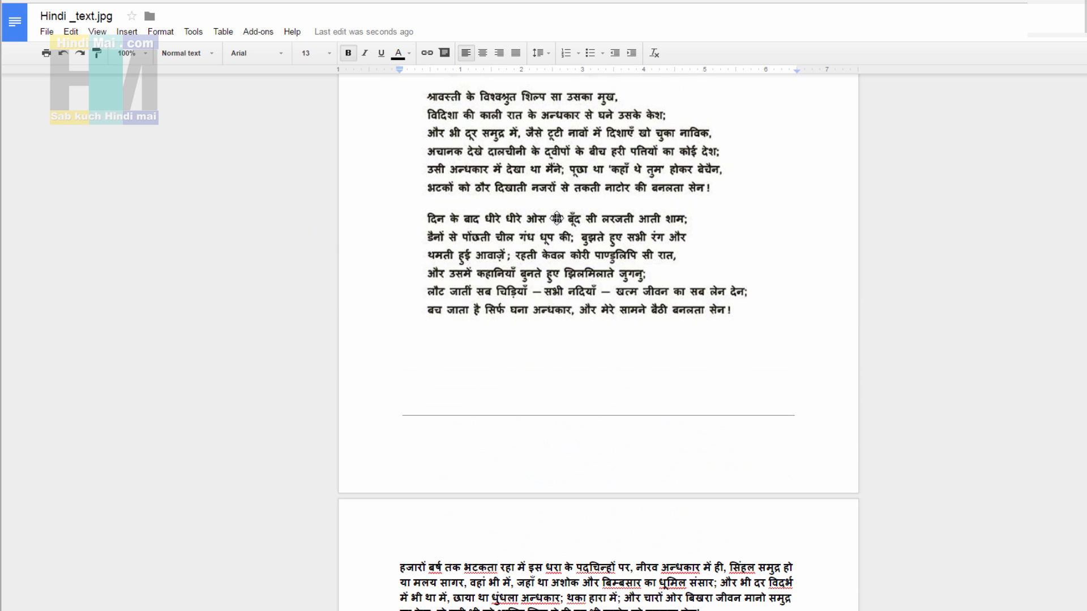
Step: Delete the poem image above the extracted Hindi text and undo the deletion
left_click(581, 229)
scroll(548, 274, "up", 2)
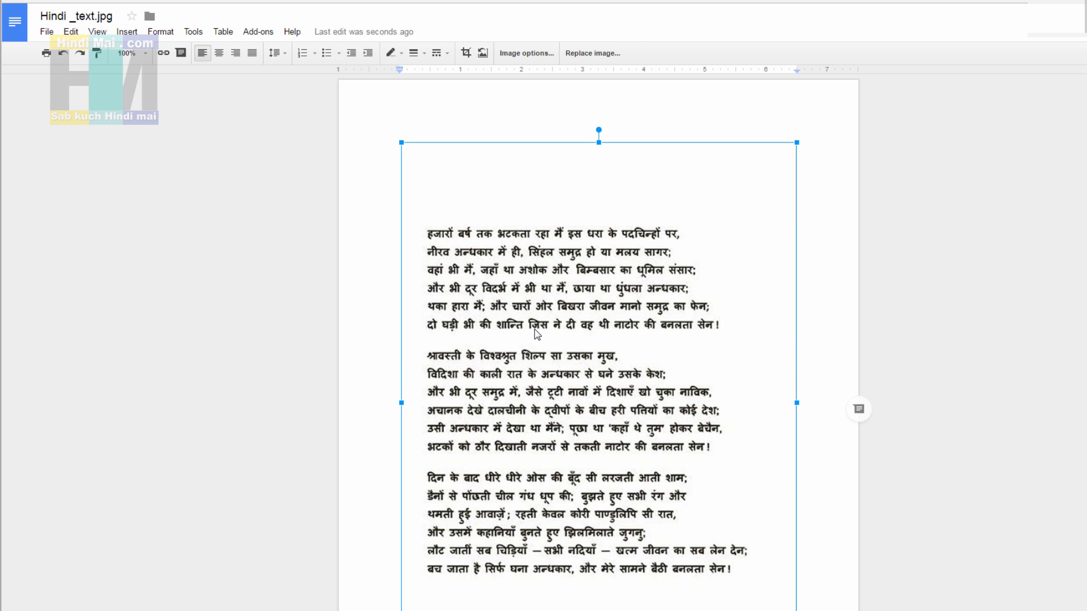
scroll(537, 334, "down", 1)
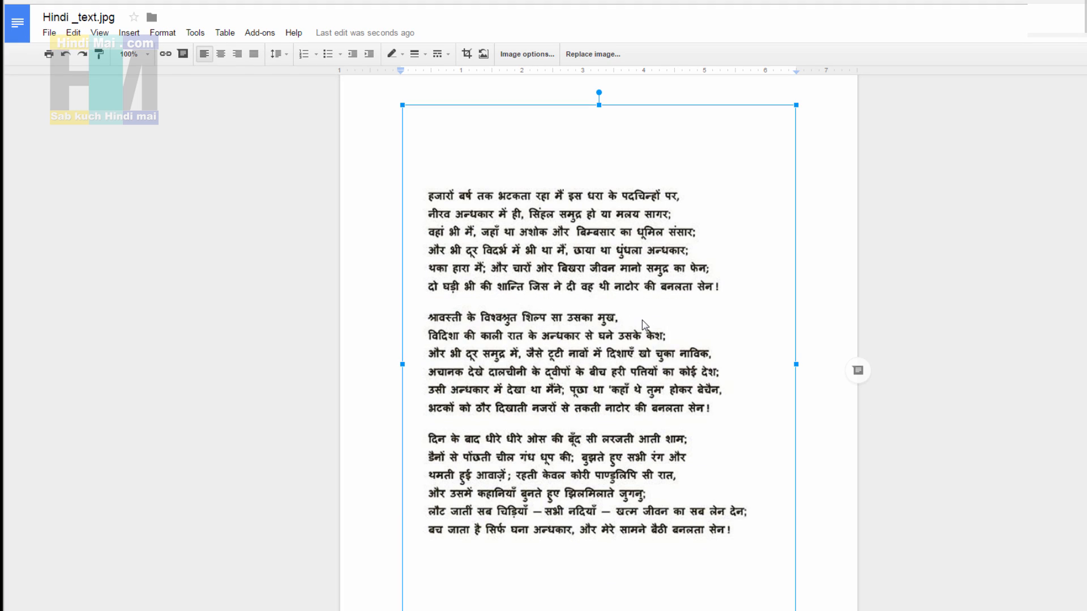
key("Delete")
scroll(619, 315, "up", 1)
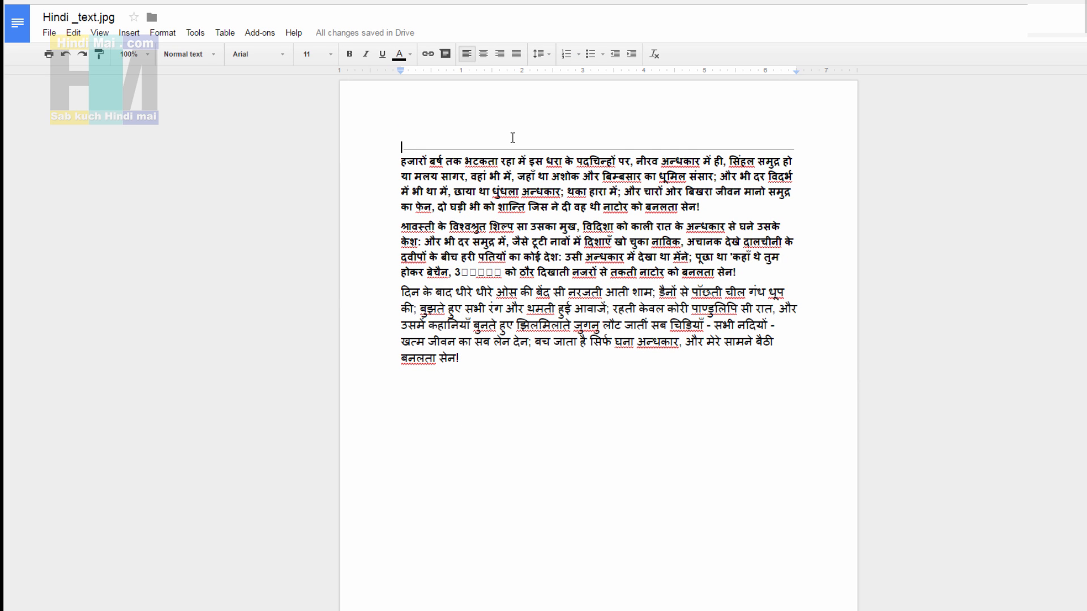
key("ctrl+z")
Step: Download the converted Hindi document as a Microsoft Word (.docx) file
scroll(578, 343, "down", 9)
scroll(520, 363, "up", 9)
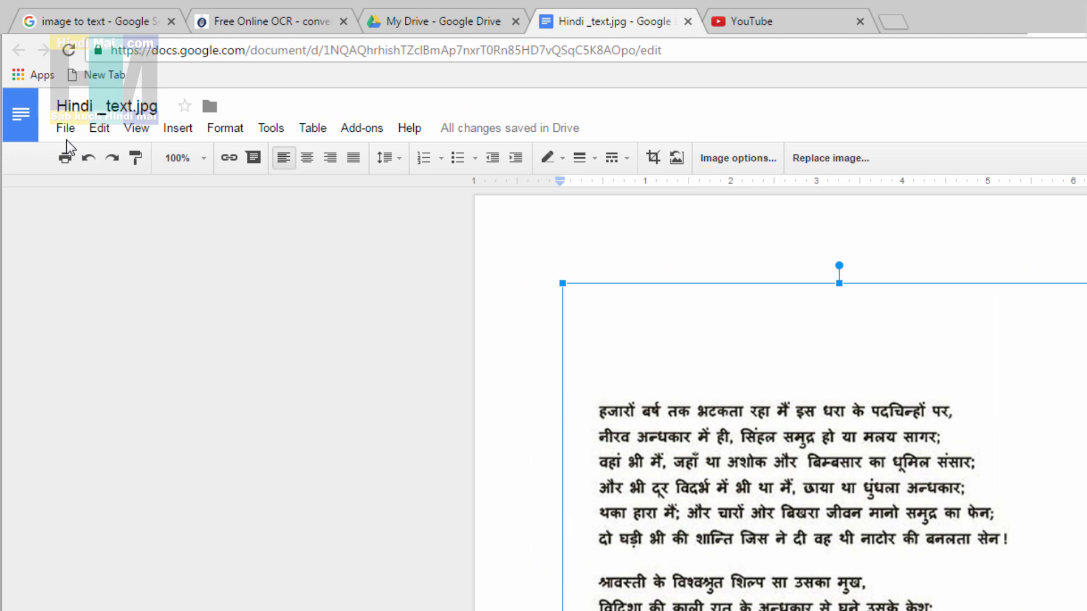
left_click(60, 113)
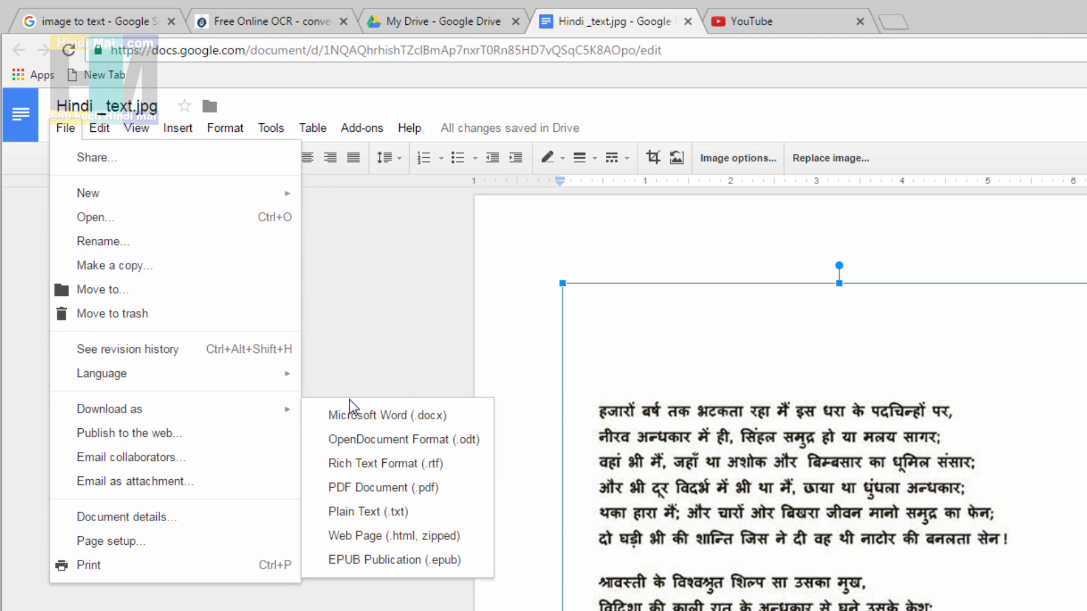
mouse_move(273, 418)
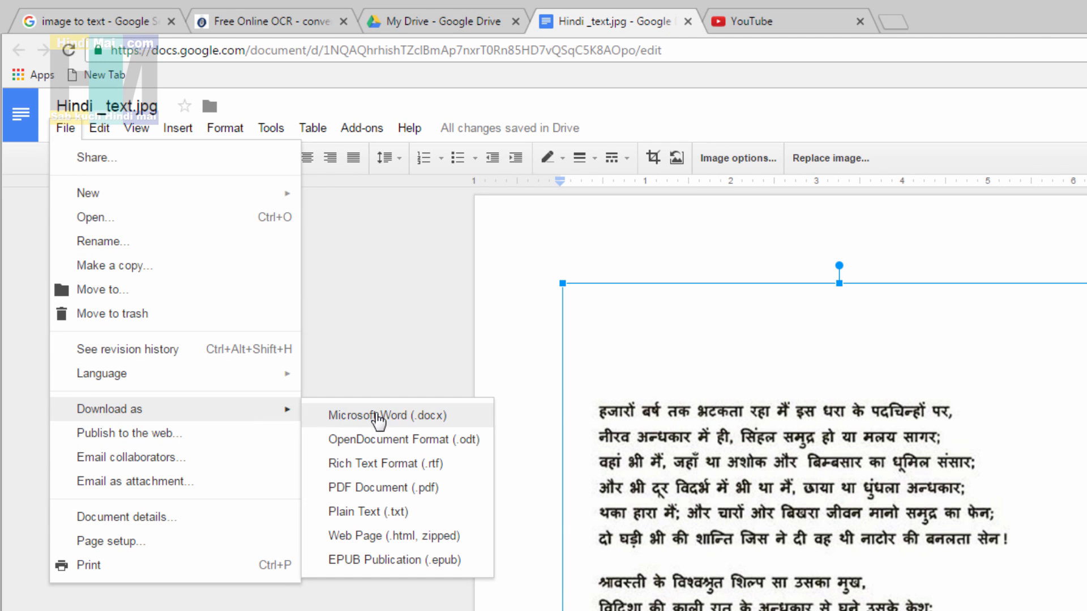
left_click(406, 417)
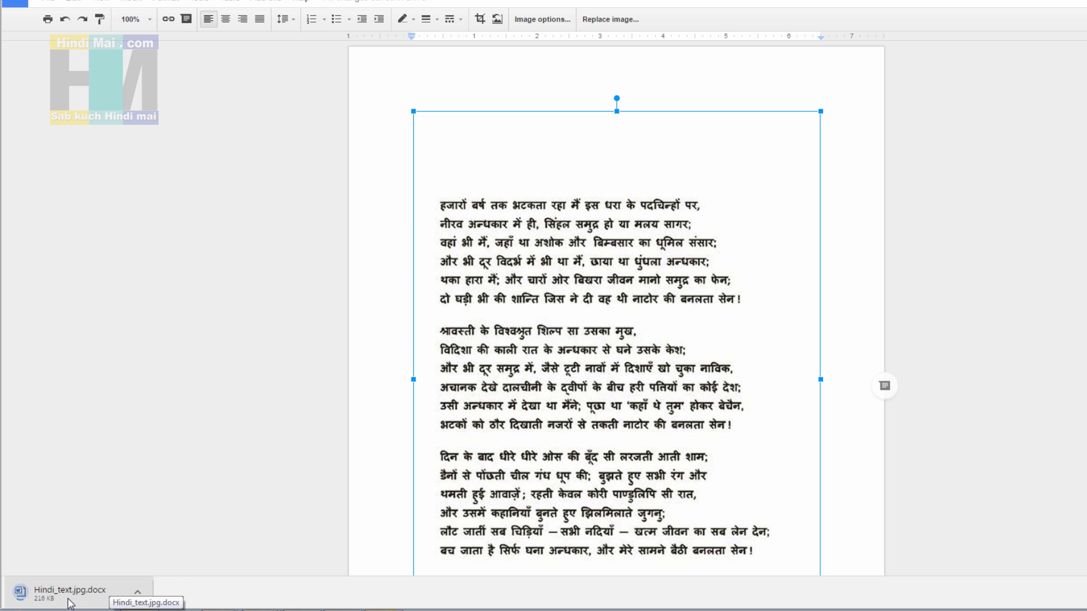
Step: Look over the poem image and the extracted Hindi paragraphs in the document once more
scroll(322, 290, "down", 10)
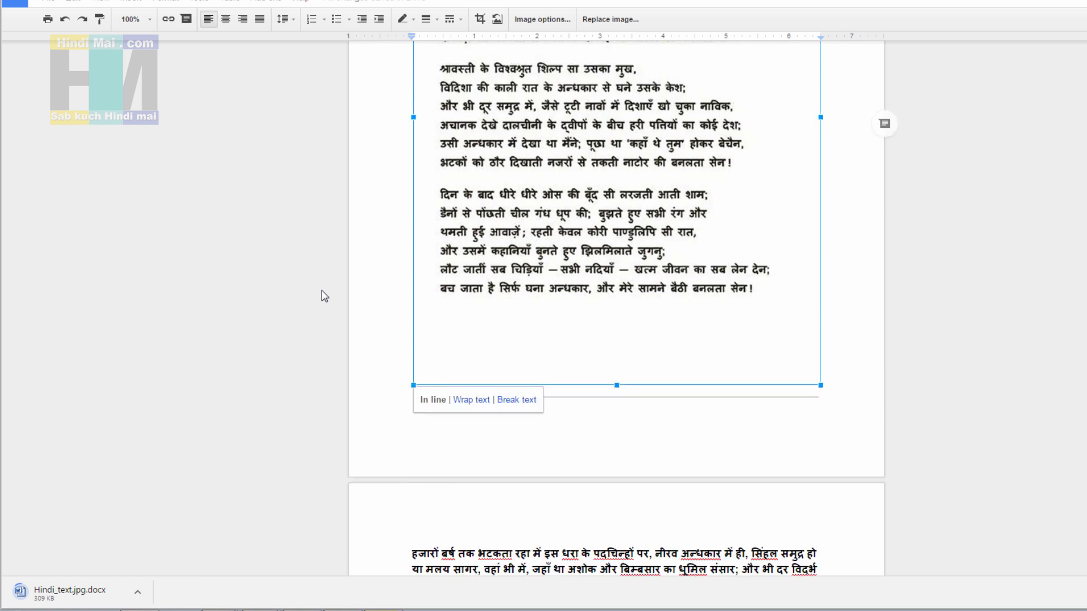
scroll(441, 245, "up", 6)
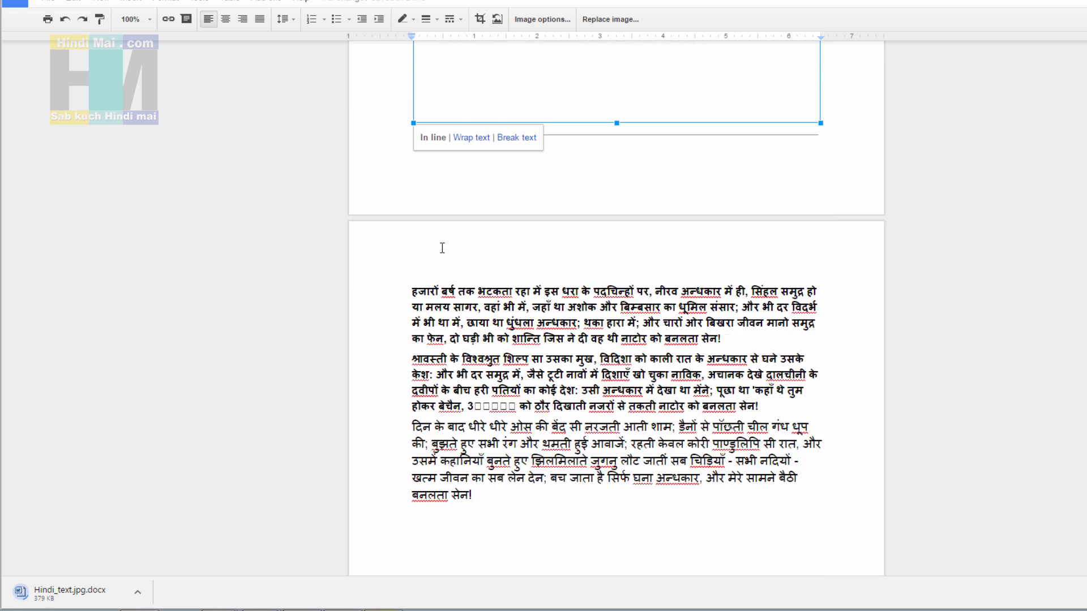
scroll(550, 309, "down", 6)
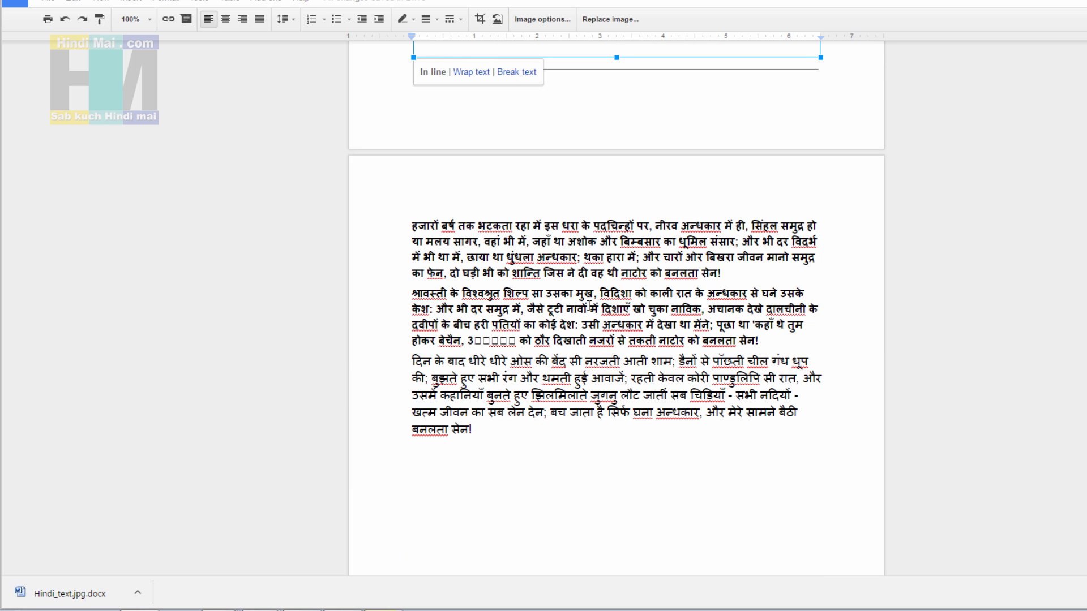
scroll(589, 306, "up", 8)
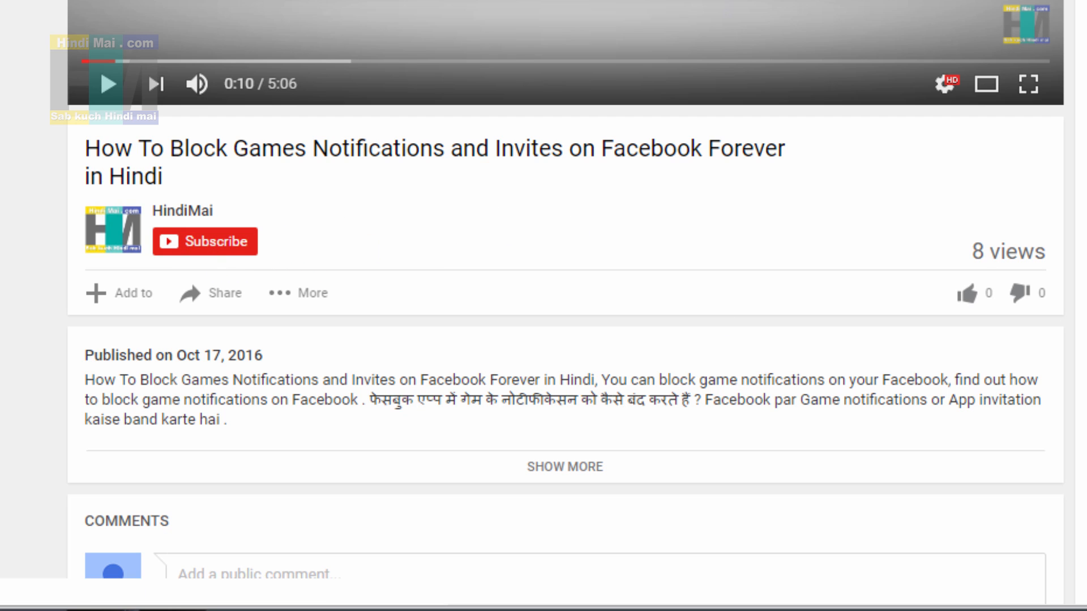
Step: View the description and comment section of the game-notifications video on YouTube
scroll(276, 91, "down", 4)
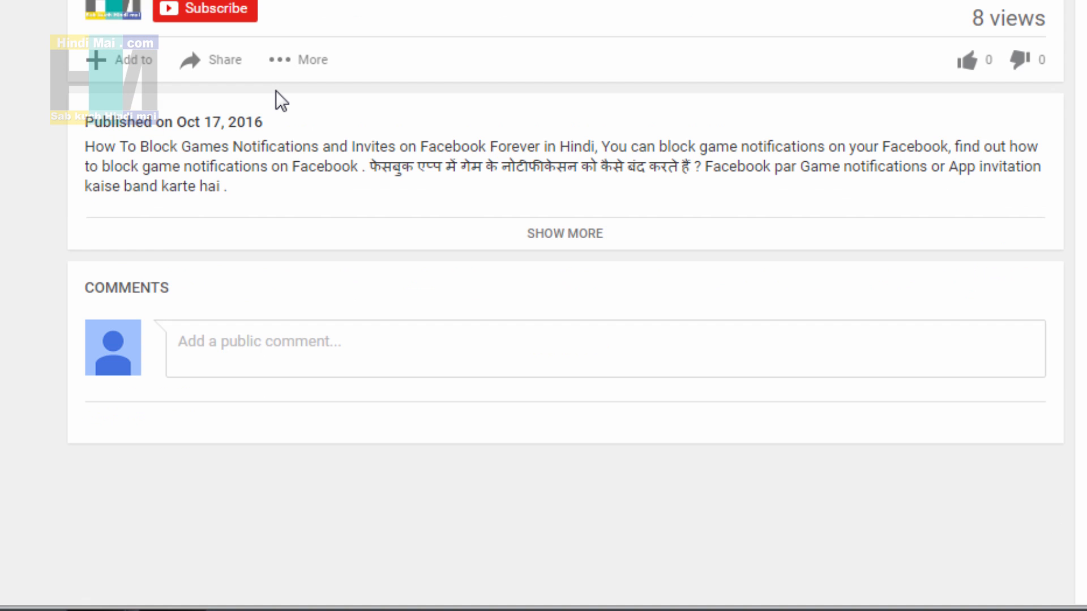